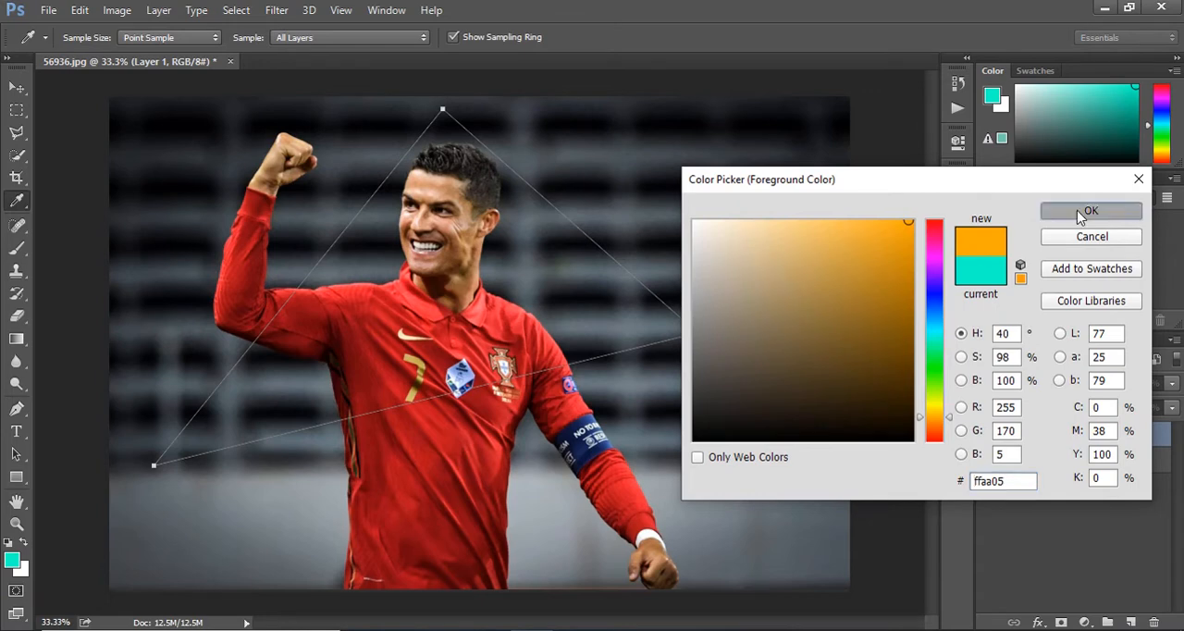
Stroke the triangular path on Layer 1 with the orange Brush, leaving Simulate Pressure off.
{"action": "key", "text": "p"}
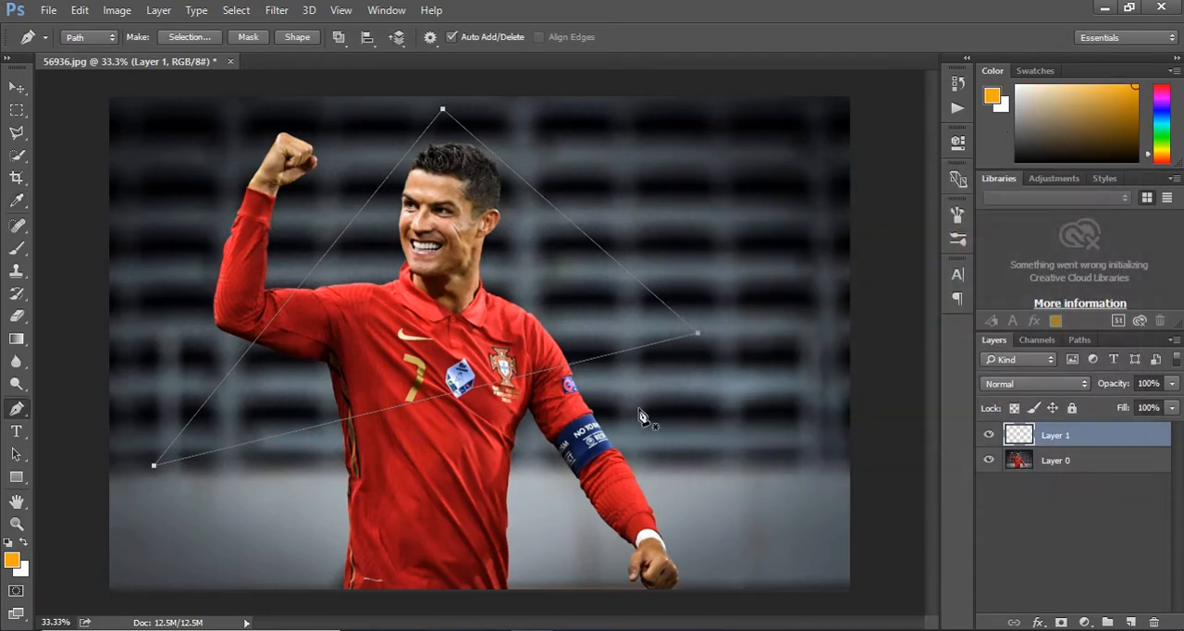
{"action": "right_click", "coordinate": [618, 362]}
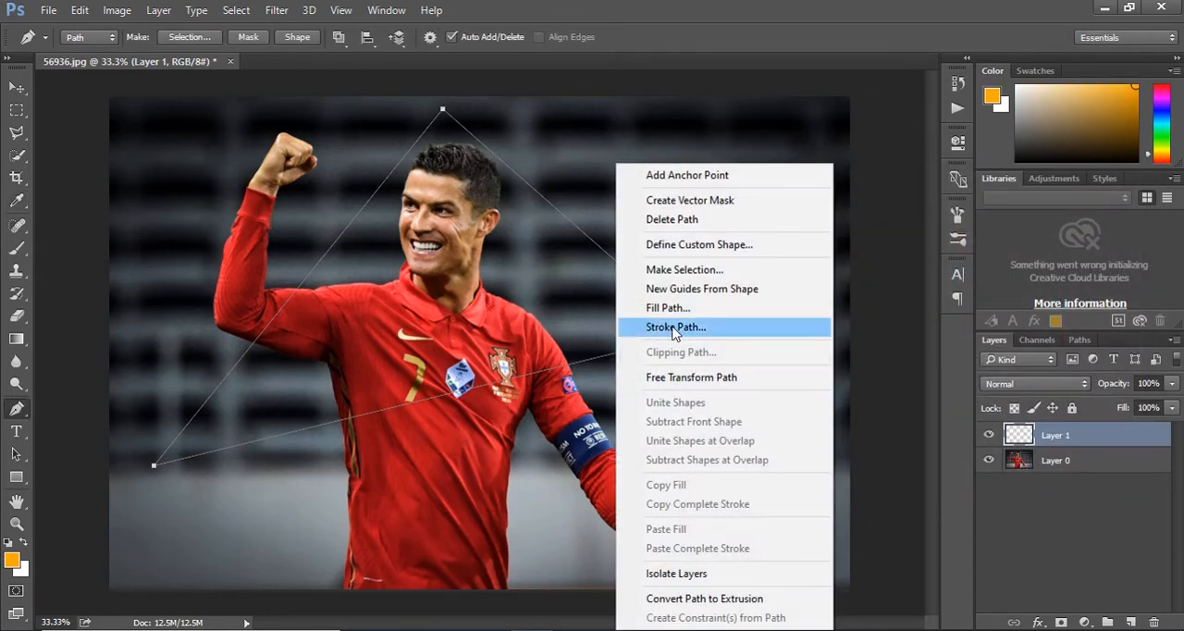
{"action": "left_click", "coordinate": [673, 329]}
{"action": "left_click", "coordinate": [706, 218]}
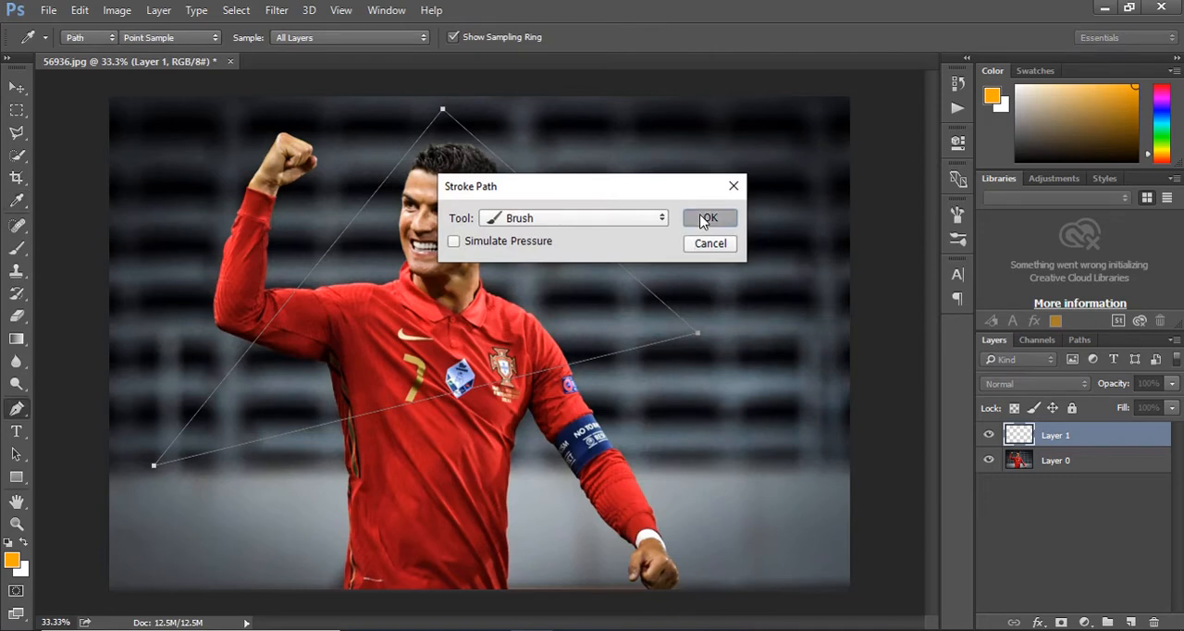
{"action": "key", "text": "a"}
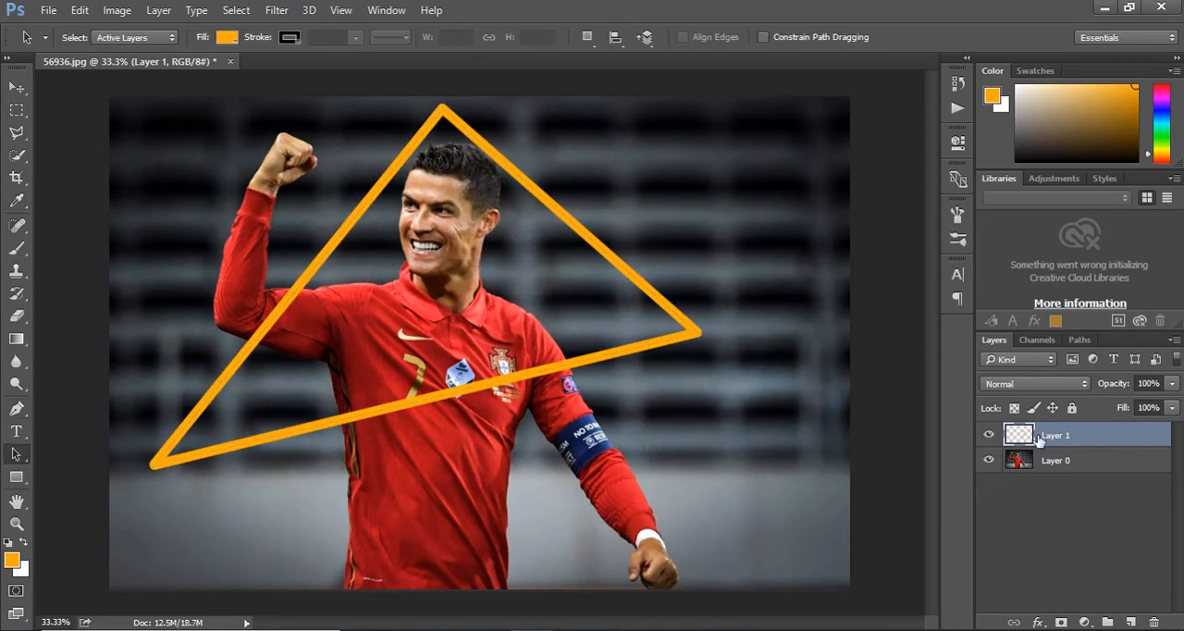
Add a Color Overlay layer style to Layer 1's triangle and set its colour to a bright golden yellow.
{"action": "double_click", "coordinate": [1017, 435]}
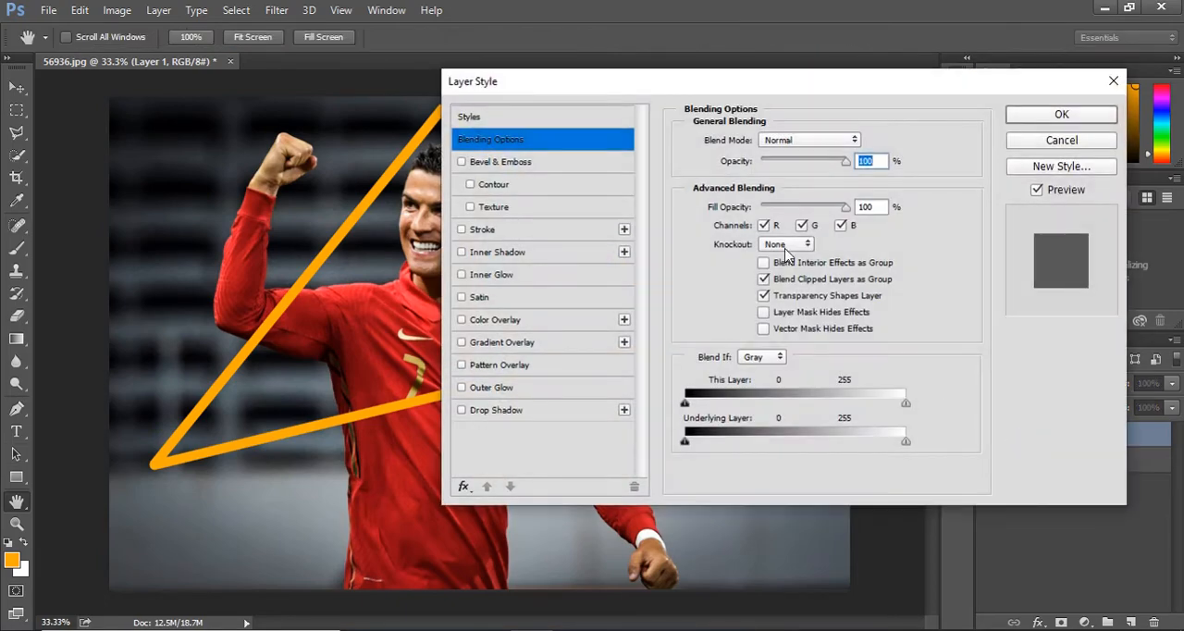
{"action": "left_click_drag", "start_coordinate": [650, 83], "coordinate": [755, 71]}
{"action": "left_click", "coordinate": [608, 307]}
{"action": "left_click", "coordinate": [969, 127]}
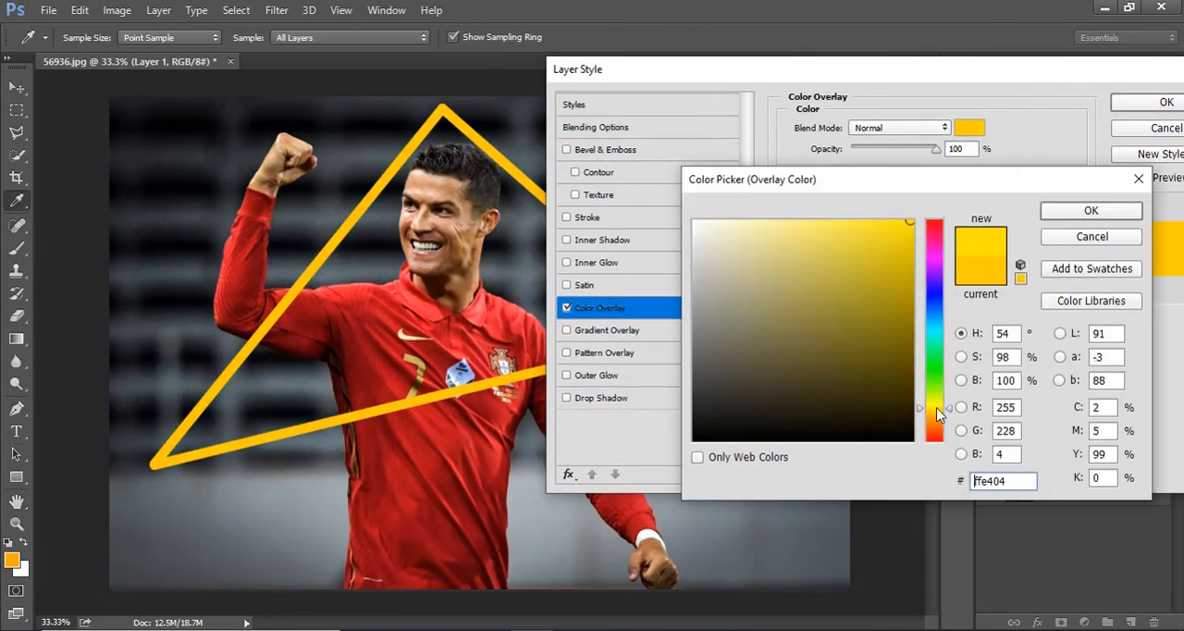
{"action": "left_click_drag", "start_coordinate": [936, 407], "coordinate": [937, 409]}
{"action": "left_click", "coordinate": [905, 222]}
{"action": "left_click", "coordinate": [1087, 218]}
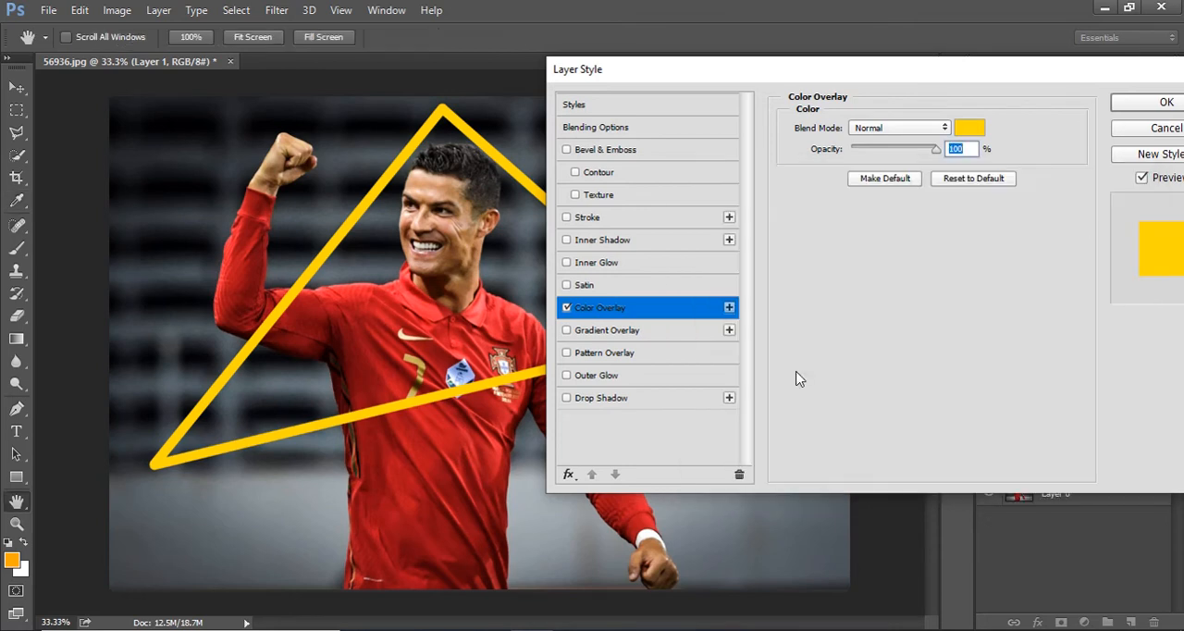
Enable a white Inner Glow on the triangle with the Linear Dodge (Add) blend mode.
{"action": "left_click", "coordinate": [596, 264]}
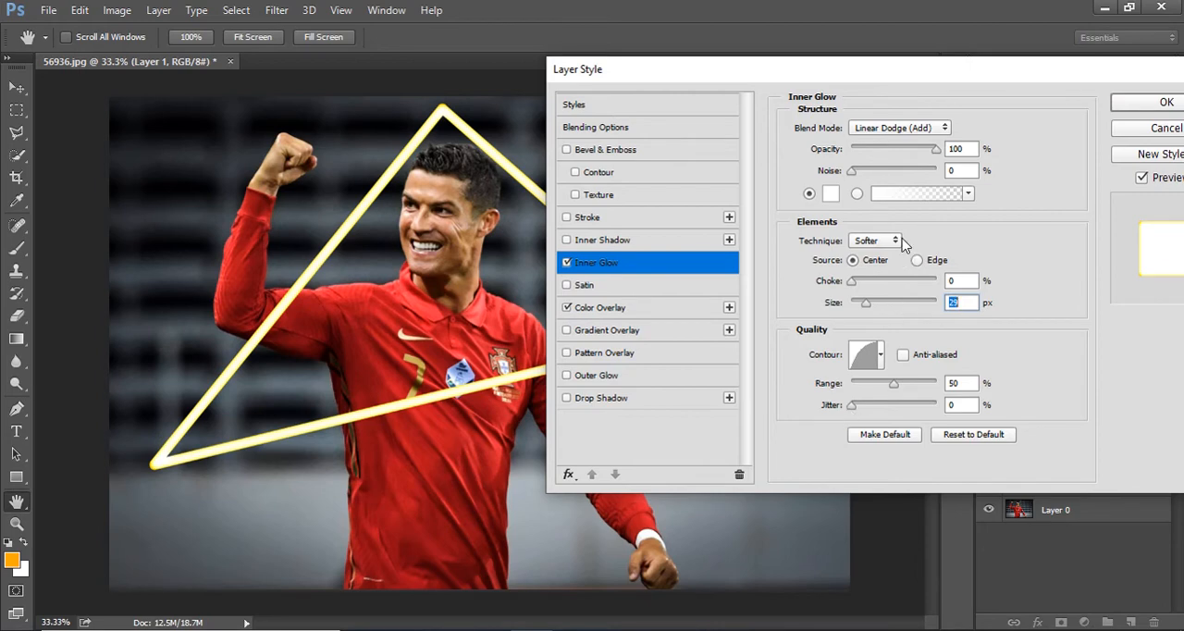
{"action": "left_click", "coordinate": [926, 128]}
{"action": "left_click", "coordinate": [880, 270]}
Enable an Outer Glow on the triangle with colour ffc600, Linear Dodge (Add) blend mode and a size of about 65 px.
{"action": "left_click", "coordinate": [584, 381]}
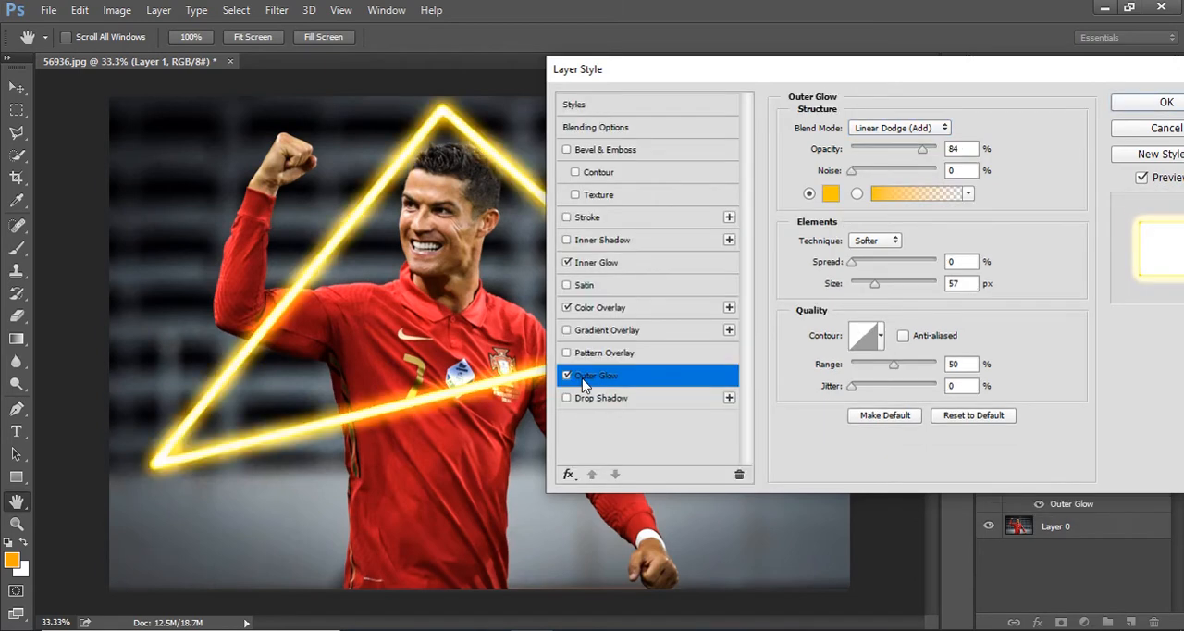
{"action": "left_click", "coordinate": [830, 192]}
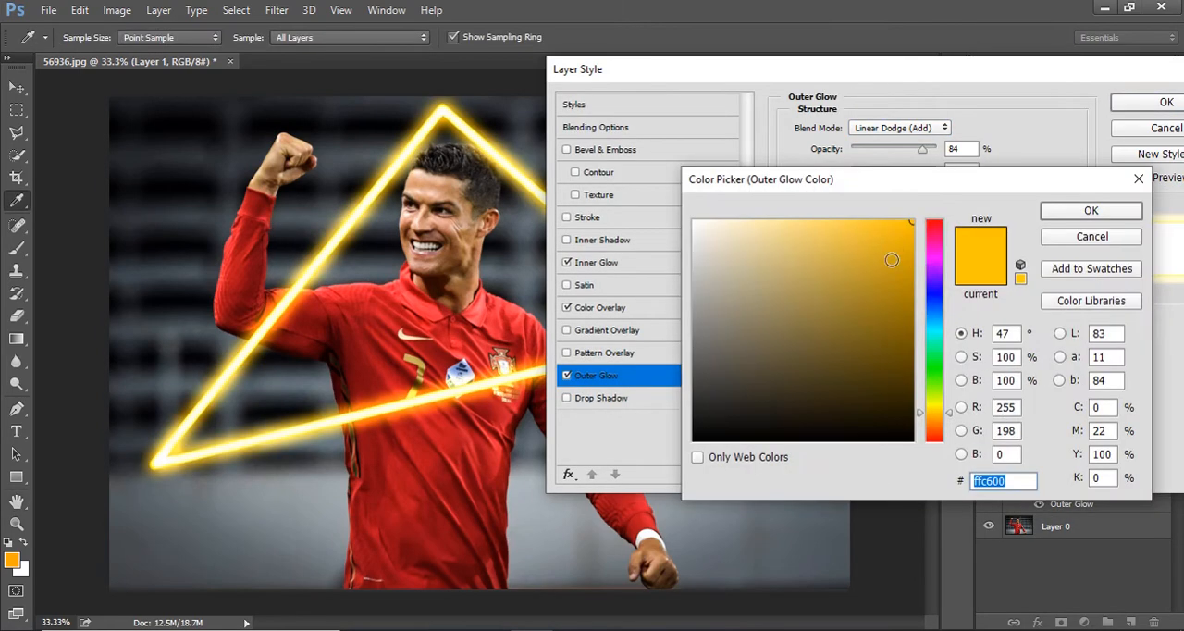
{"action": "left_click", "coordinate": [1085, 211]}
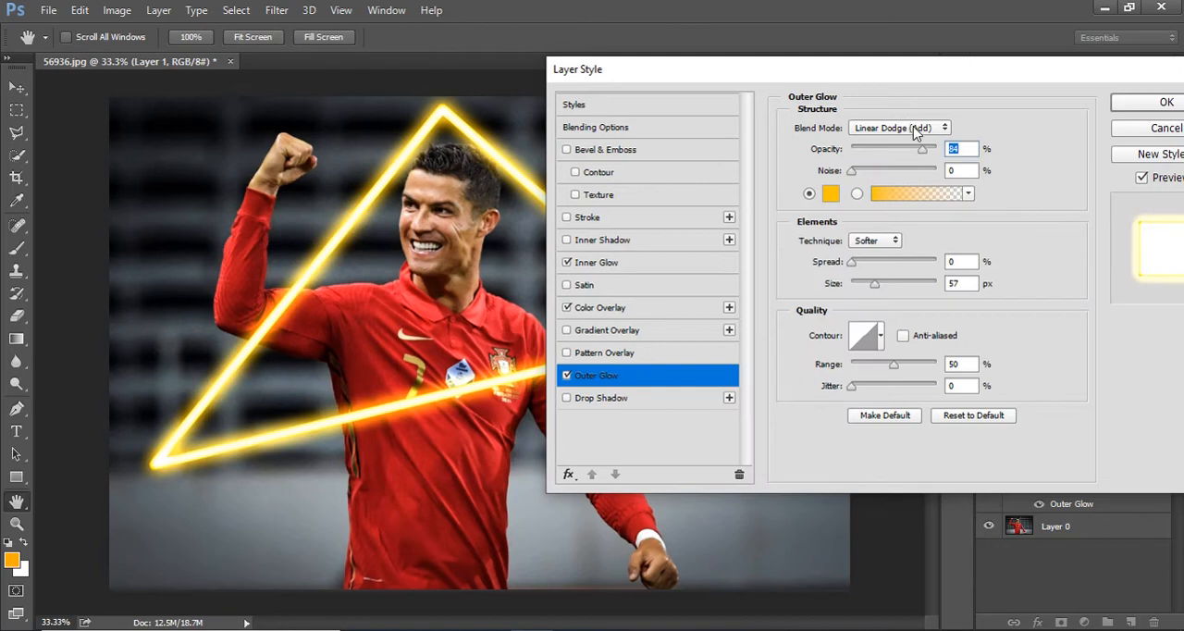
{"action": "left_click", "coordinate": [911, 127]}
{"action": "left_click", "coordinate": [903, 267]}
{"action": "left_click_drag", "start_coordinate": [875, 290], "coordinate": [877, 289]}
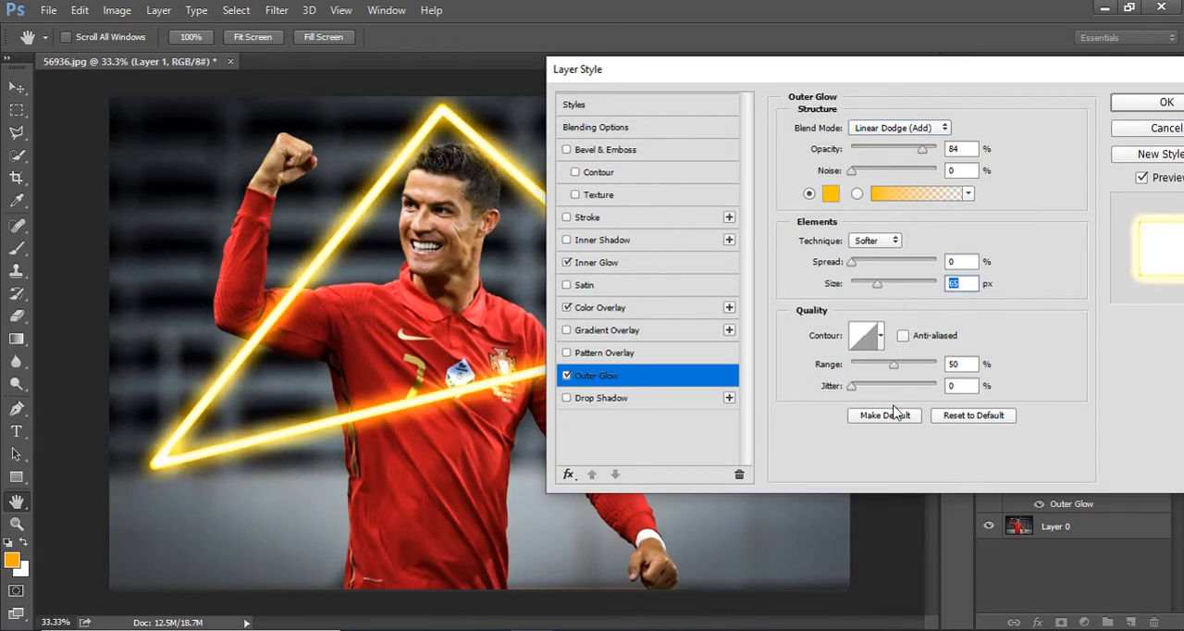
Enable a yellow Drop Shadow with Linear Dodge (Add) blending and 61% opacity, and apply the layer style.
{"action": "left_click", "coordinate": [629, 398]}
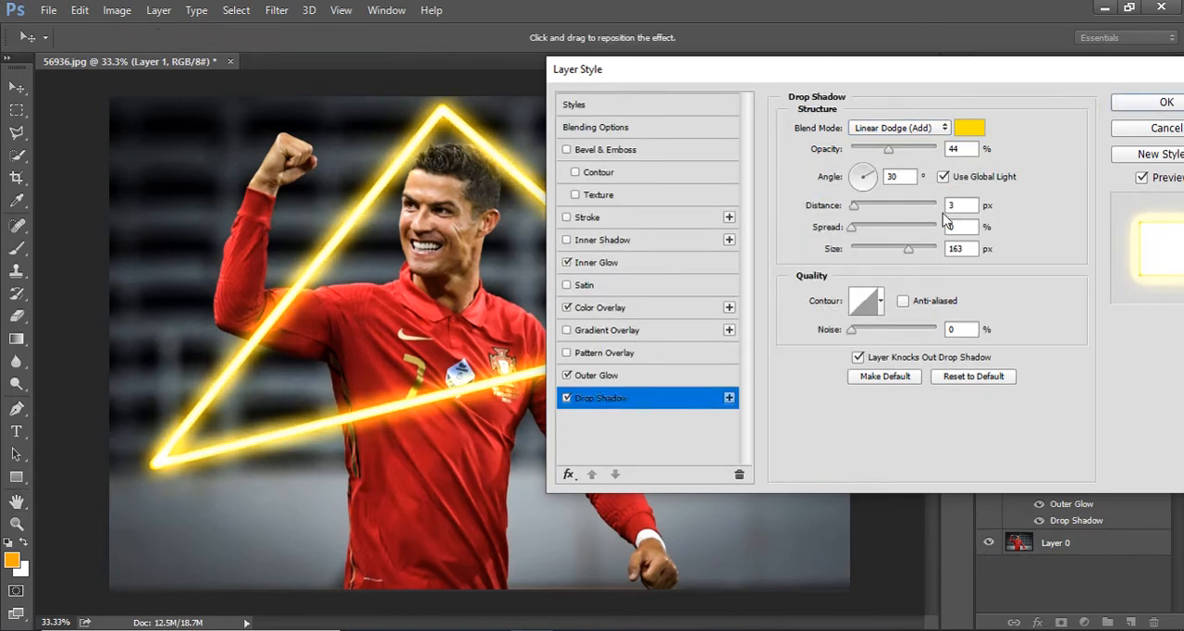
{"action": "left_click", "coordinate": [962, 129]}
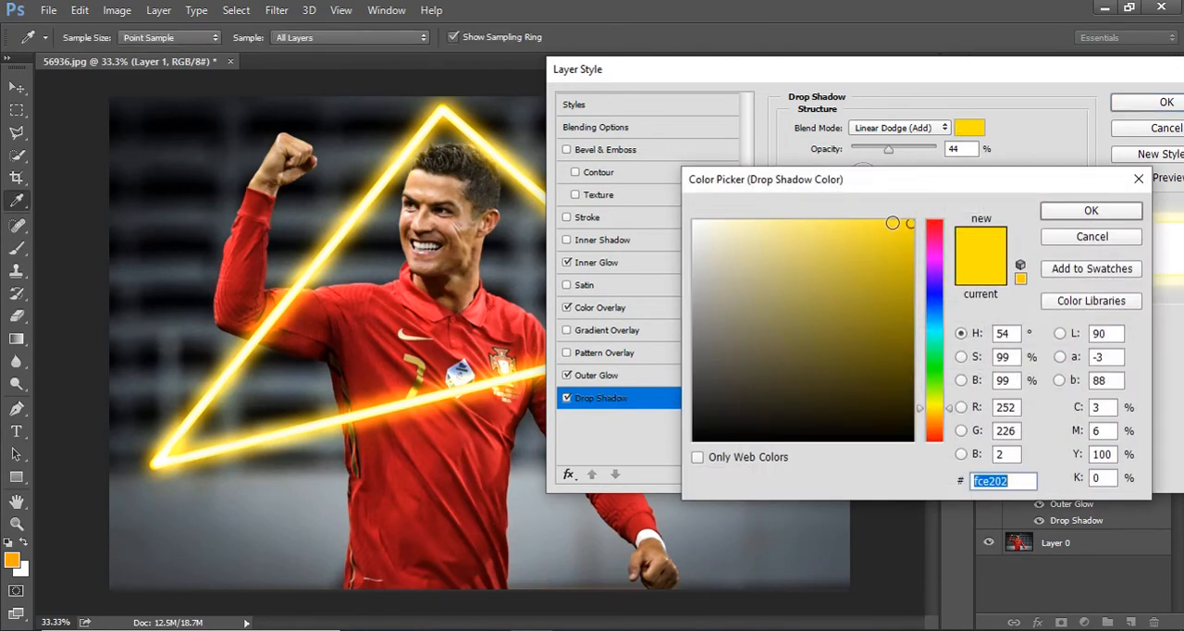
{"action": "left_click", "coordinate": [896, 223]}
{"action": "left_click", "coordinate": [1064, 212]}
{"action": "left_click", "coordinate": [922, 128]}
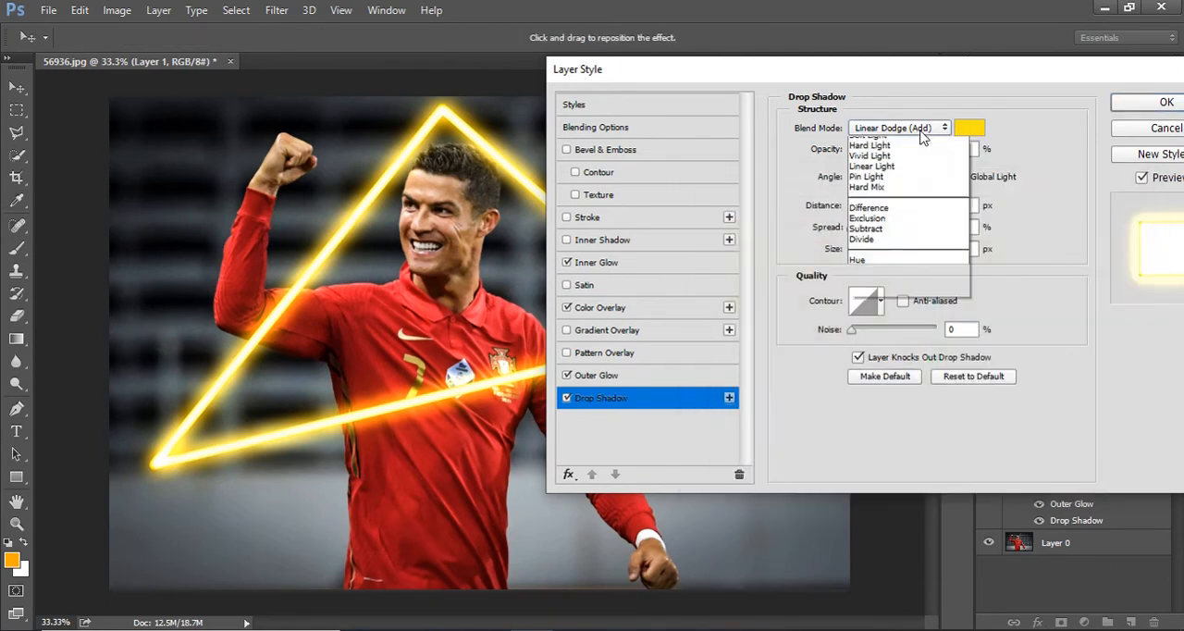
{"action": "left_click", "coordinate": [910, 268]}
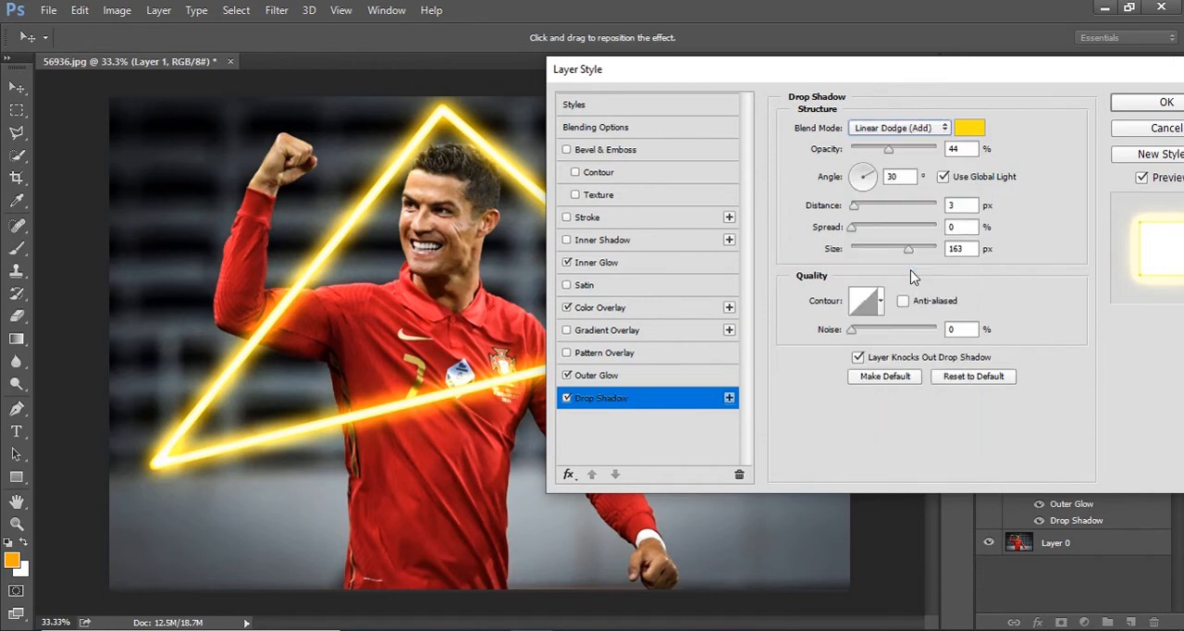
{"action": "left_click", "coordinate": [893, 152]}
{"action": "left_click_drag", "start_coordinate": [894, 150], "coordinate": [905, 152]}
{"action": "left_click", "coordinate": [1150, 103]}
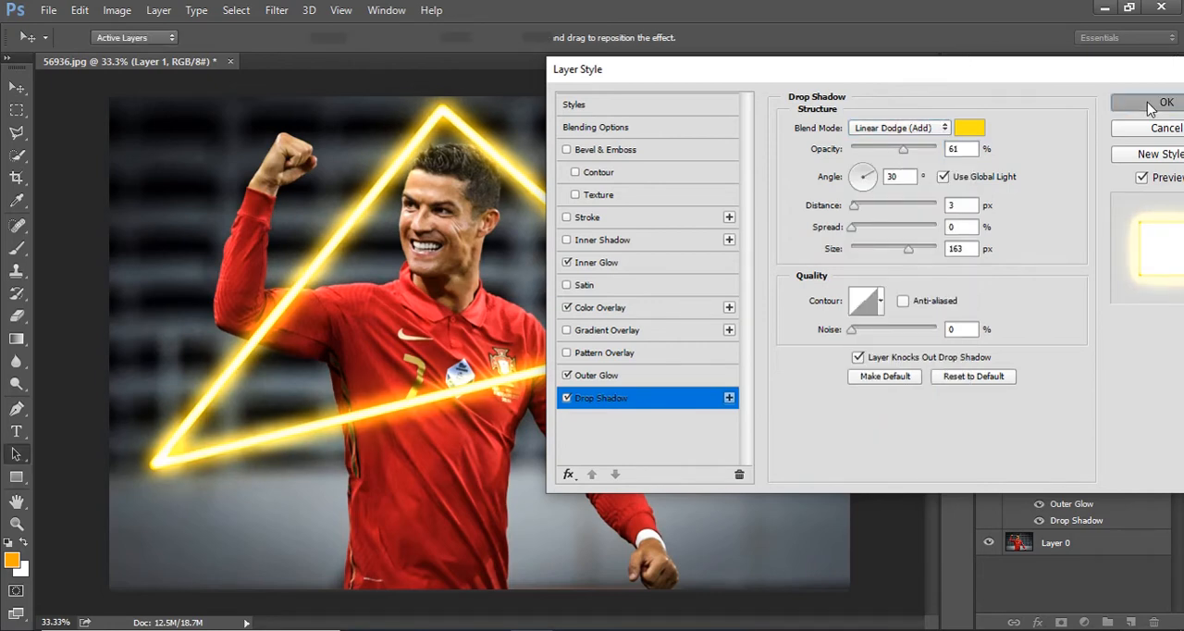
Draw a closed three-point Pen path over the corners of the glowing triangle.
{"action": "key", "text": "p"}
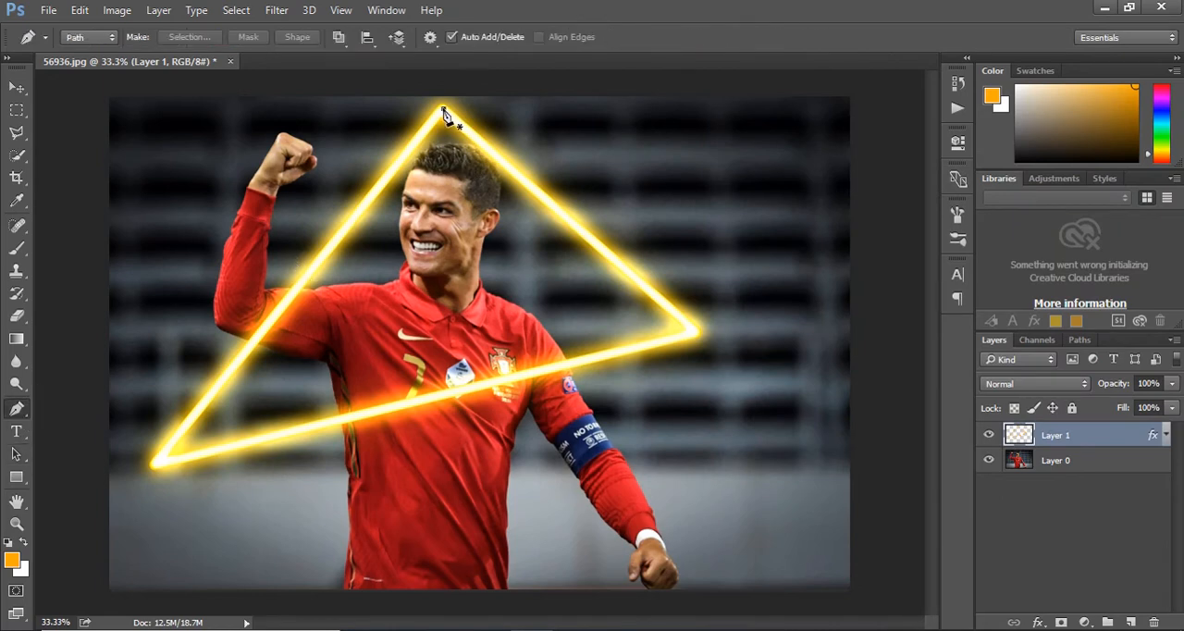
{"action": "left_click", "coordinate": [443, 108]}
{"action": "left_click", "coordinate": [155, 463]}
{"action": "left_click", "coordinate": [695, 333]}
{"action": "left_click", "coordinate": [444, 109]}
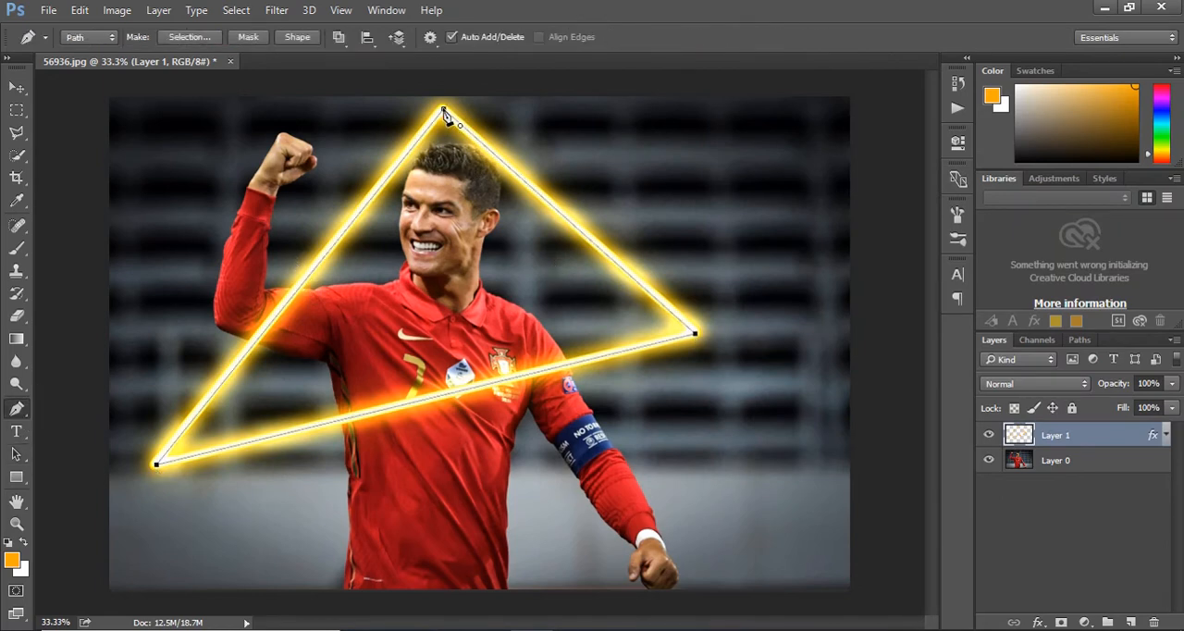
Choose a larger Brush size for a wider stroke than the first triangle.
{"action": "left_click", "coordinate": [17, 248]}
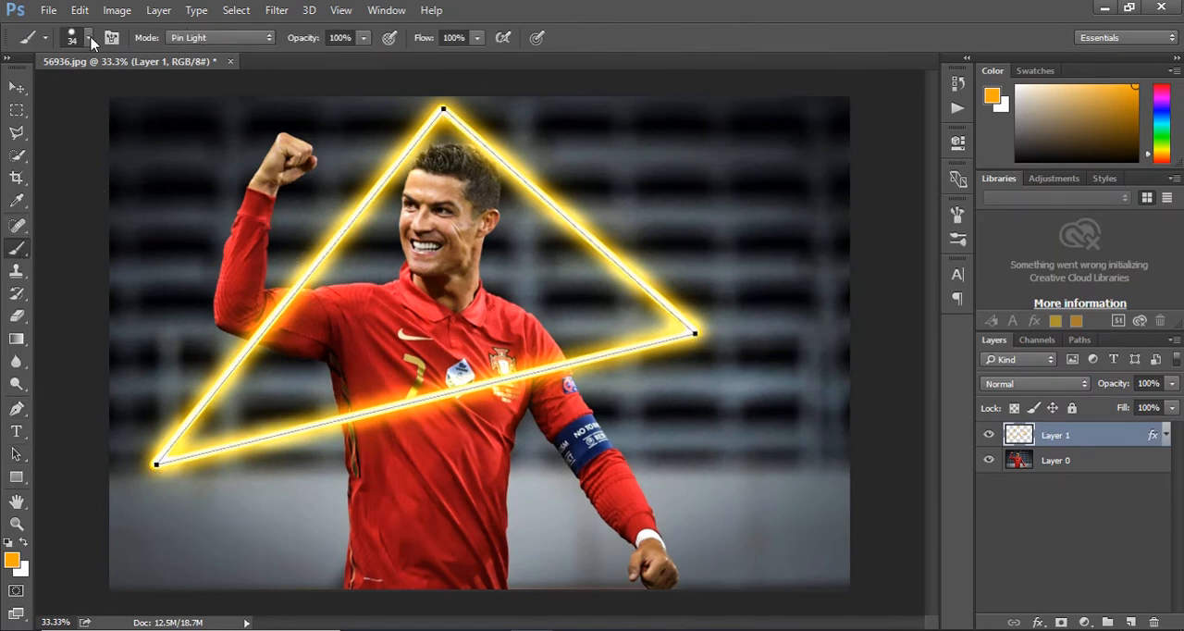
{"action": "left_click", "coordinate": [88, 38]}
{"action": "key", "text": "Return"}
Create a new layer above Layer 1, stroke the triangular path on it with the Brush, and dismiss the path.
{"action": "left_click", "coordinate": [17, 454]}
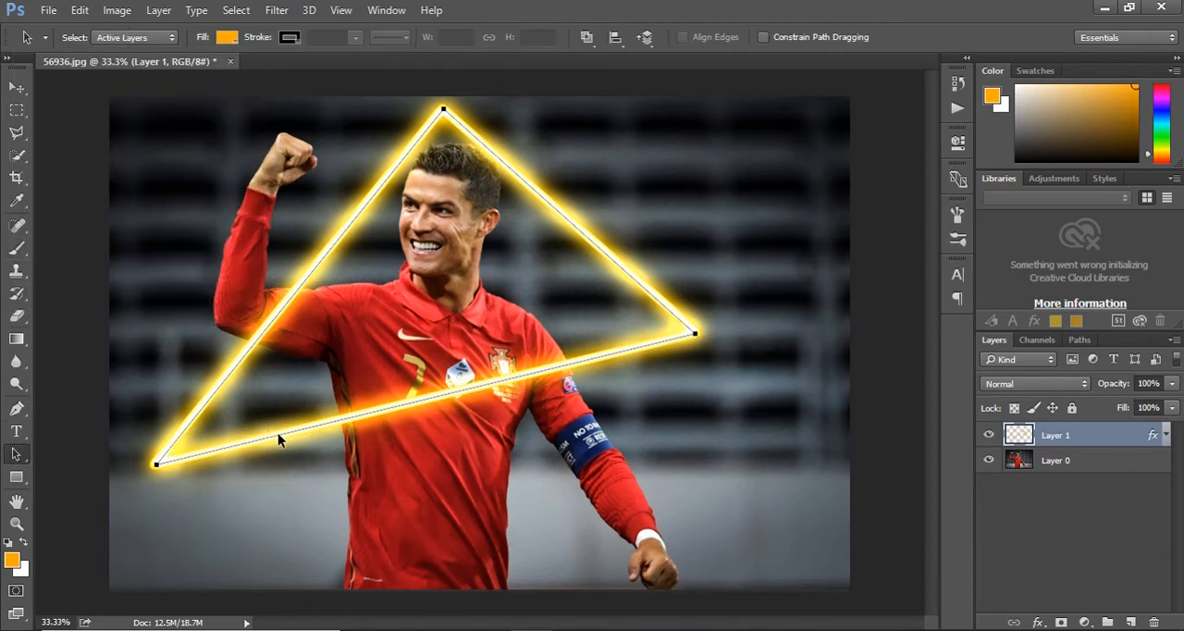
{"action": "left_click", "coordinate": [1130, 621]}
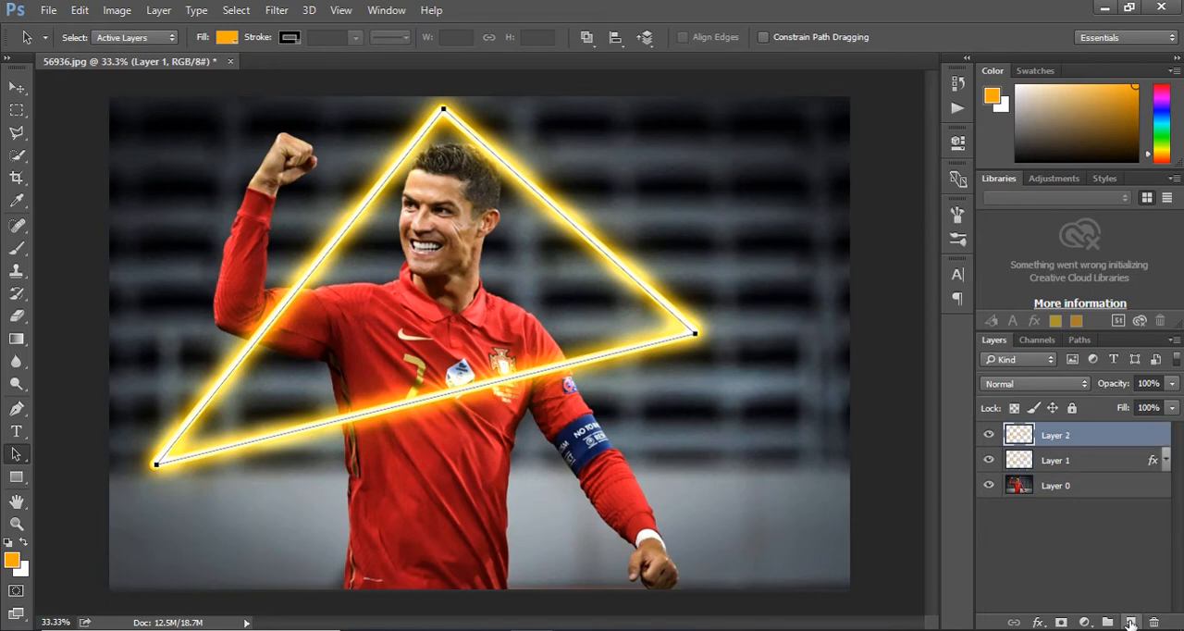
{"action": "right_click", "coordinate": [457, 388]}
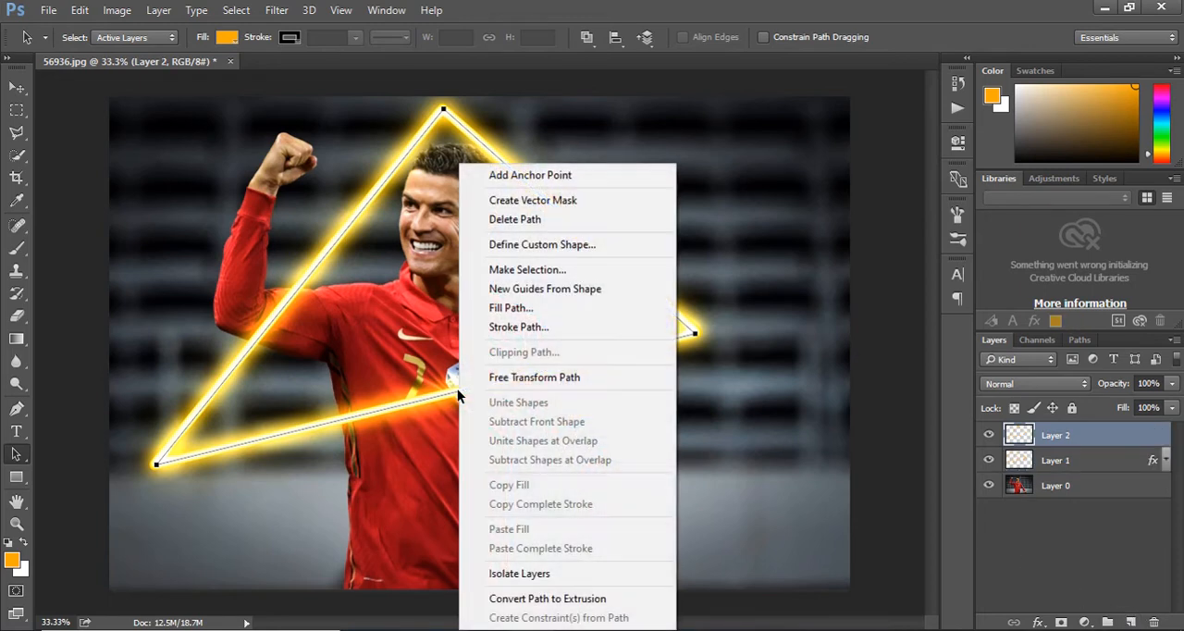
{"action": "left_click", "coordinate": [533, 339]}
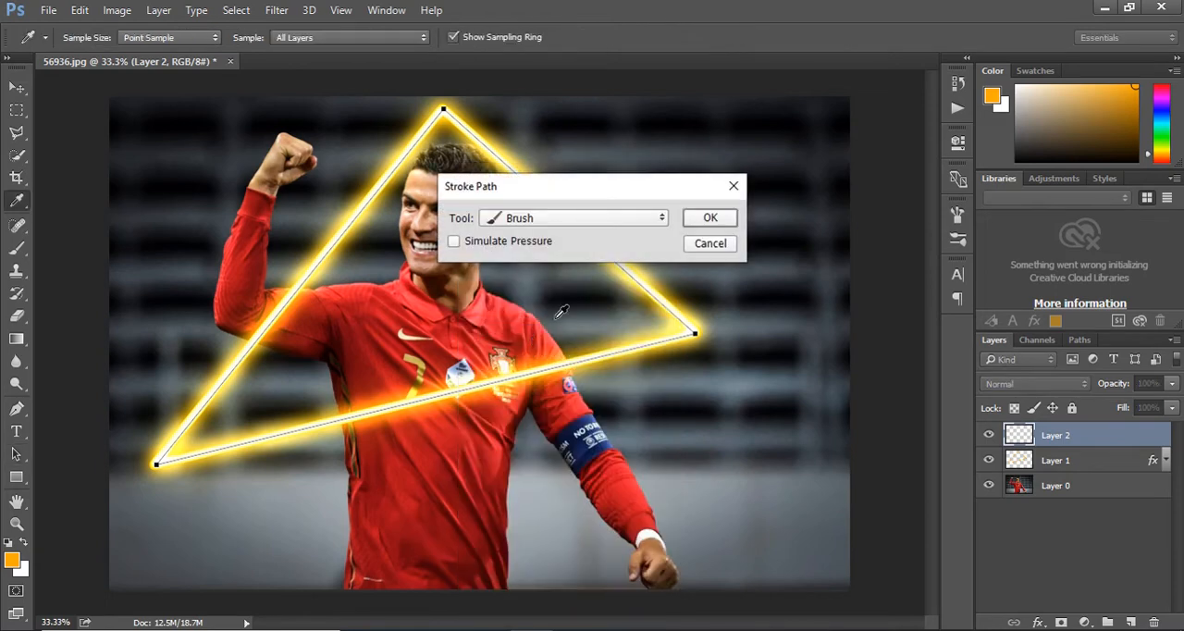
{"action": "left_click", "coordinate": [706, 218]}
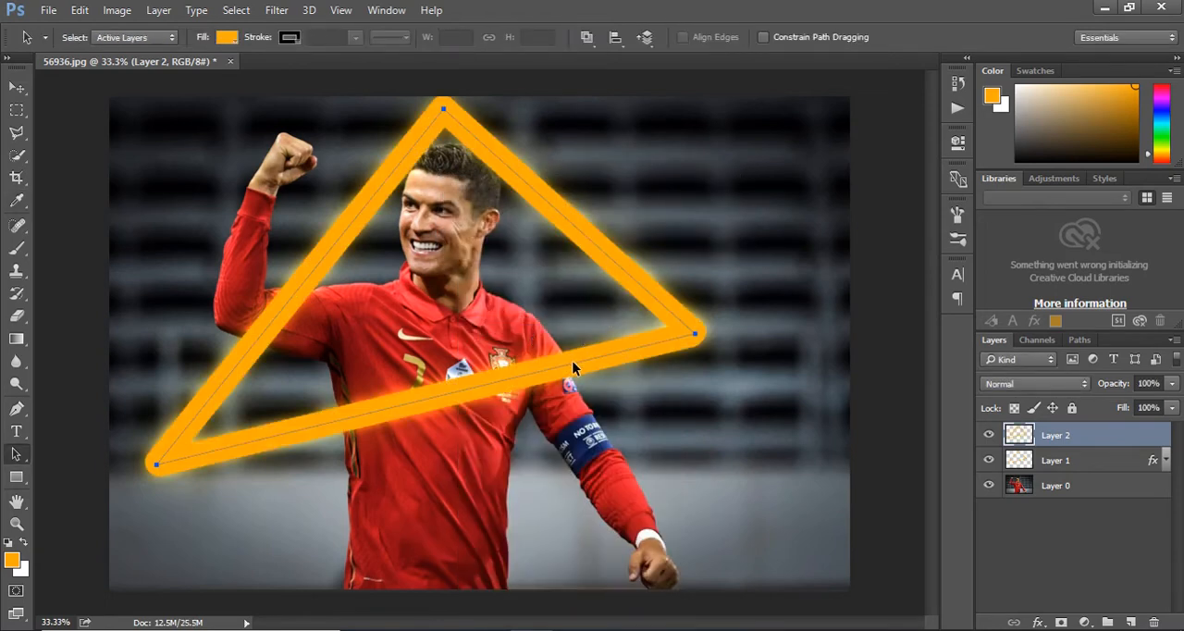
{"action": "key", "text": "Return"}
Set Layer 2 to Linear Dodge (Add) at 3% opacity and group it with Layer 1.
{"action": "left_click", "coordinate": [1078, 383]}
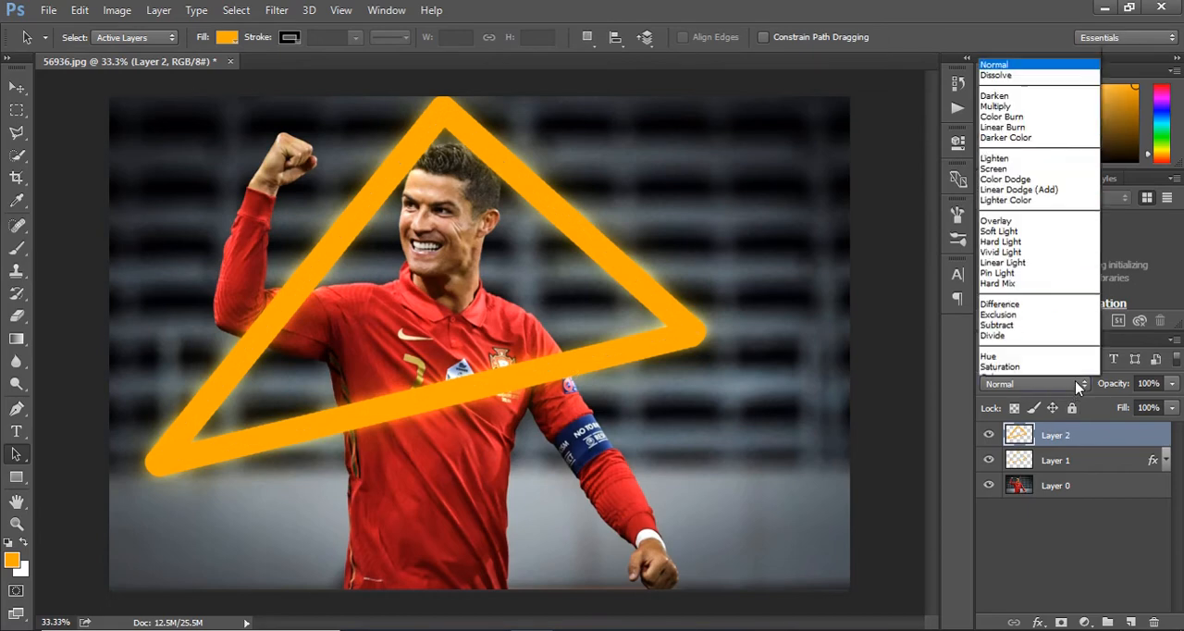
{"action": "left_click", "coordinate": [1051, 174]}
{"action": "left_click", "coordinate": [1172, 383]}
{"action": "left_click_drag", "start_coordinate": [1172, 404], "coordinate": [1086, 405]}
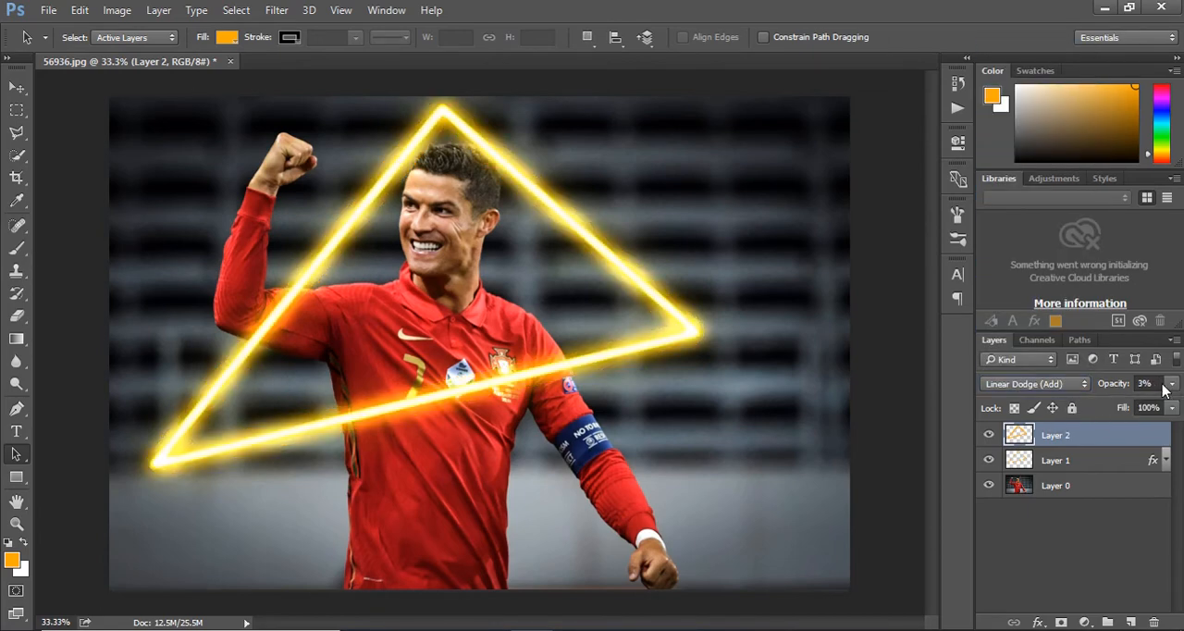
{"action": "left_click", "coordinate": [1106, 463], "text": "shift"}
{"action": "left_click_drag", "start_coordinate": [1104, 462], "coordinate": [1107, 625]}
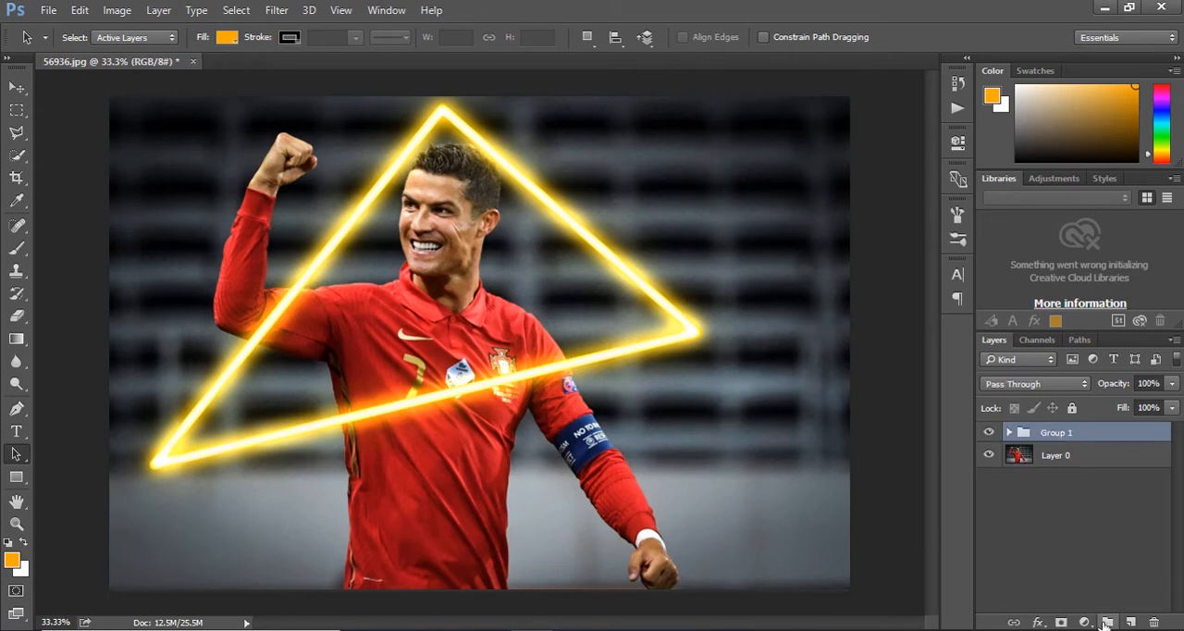
Select the whole player on Layer 0 with Quick Selection and hide that area of Group 1 with an inverted layer mask.
{"action": "left_click", "coordinate": [1017, 460]}
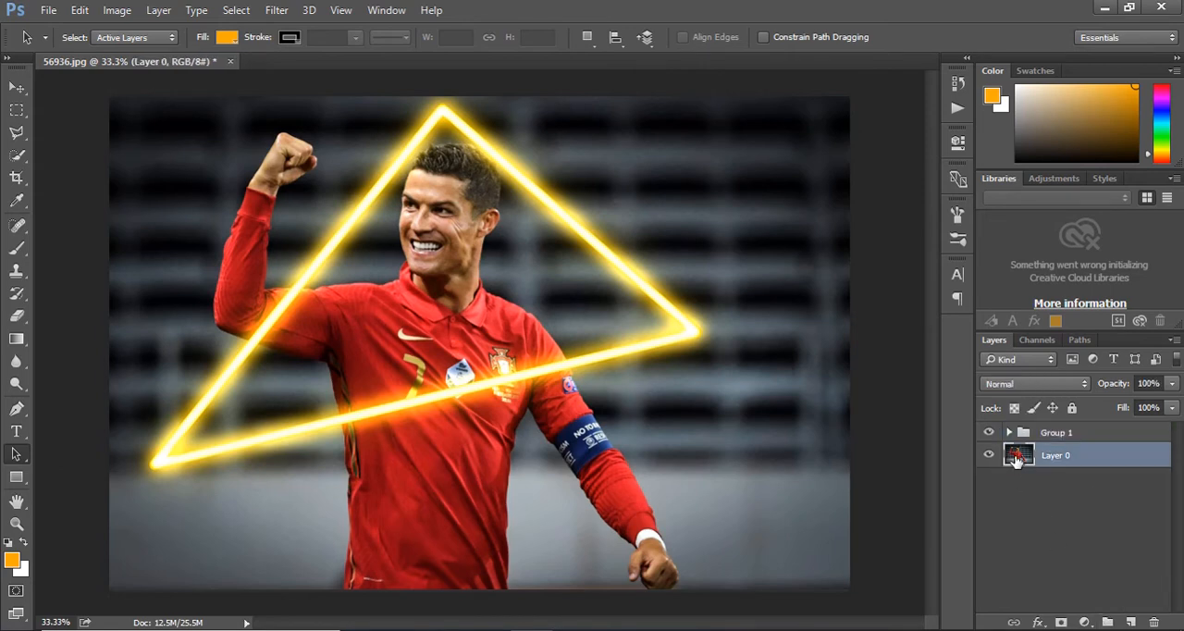
{"action": "left_click", "coordinate": [17, 158]}
{"action": "mouse_move", "coordinate": [457, 176]}
{"action": "left_mouse_down"}
{"action": "mouse_move", "coordinate": [460, 222]}
{"action": "mouse_move", "coordinate": [477, 182]}
{"action": "mouse_move", "coordinate": [453, 219]}
{"action": "mouse_move", "coordinate": [249, 311]}
{"action": "mouse_move", "coordinate": [291, 165]}
{"action": "left_mouse_up"}
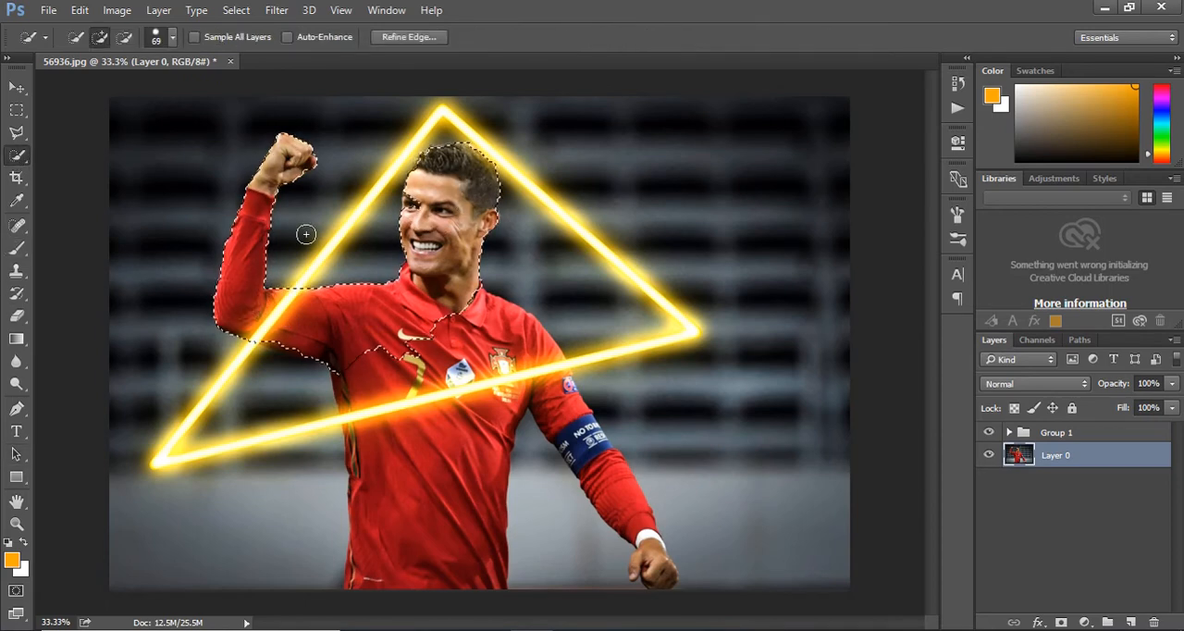
{"action": "mouse_move", "coordinate": [393, 324]}
{"action": "left_mouse_down"}
{"action": "mouse_move", "coordinate": [467, 444]}
{"action": "mouse_move", "coordinate": [575, 433]}
{"action": "mouse_move", "coordinate": [649, 548]}
{"action": "left_mouse_up"}
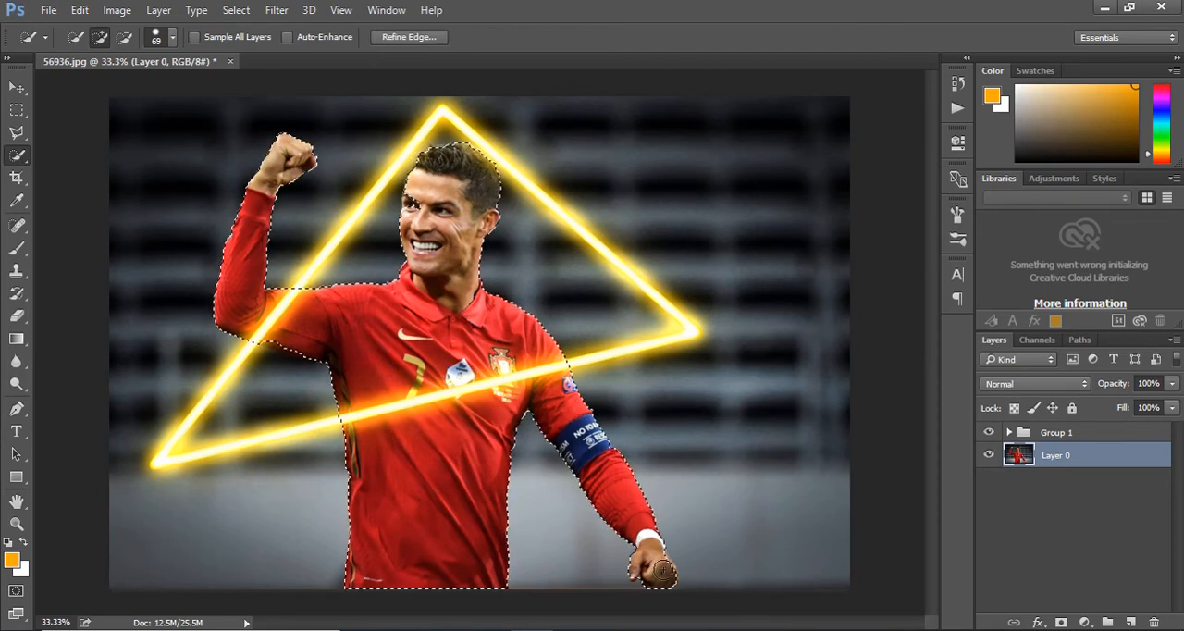
{"action": "left_click", "coordinate": [1049, 435]}
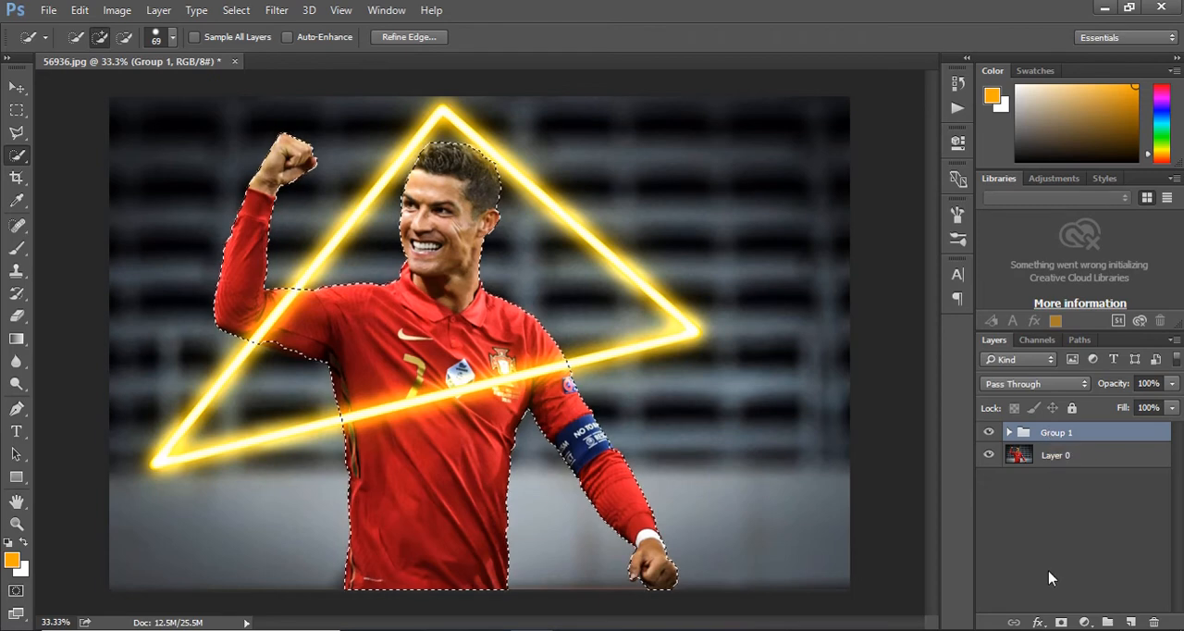
{"action": "left_click", "coordinate": [1061, 623]}
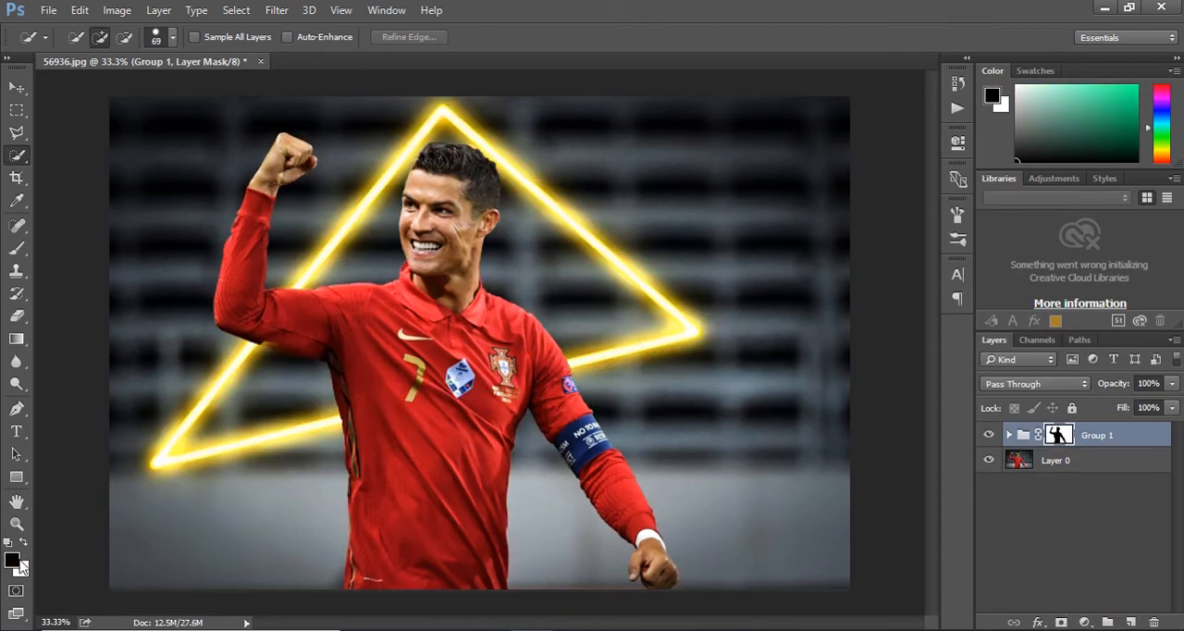
Set the foreground colour to white for working on Group 1's mask.
{"action": "left_click", "coordinate": [11, 559]}
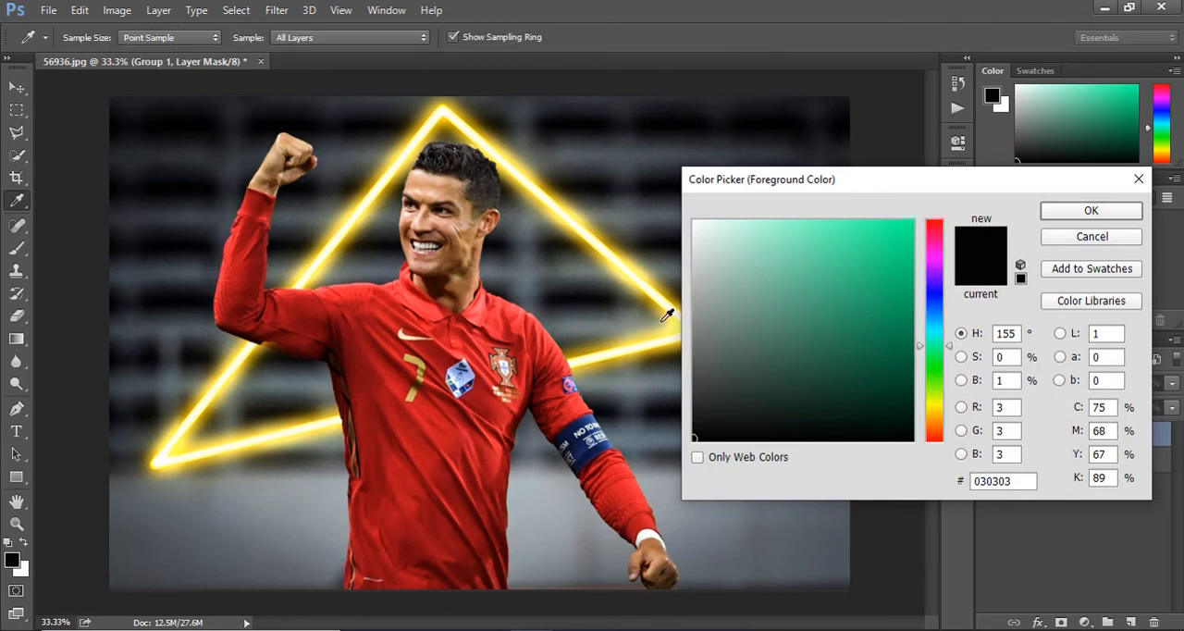
{"action": "left_click", "coordinate": [697, 226]}
{"action": "left_click", "coordinate": [1091, 210]}
{"action": "key", "text": "w"}
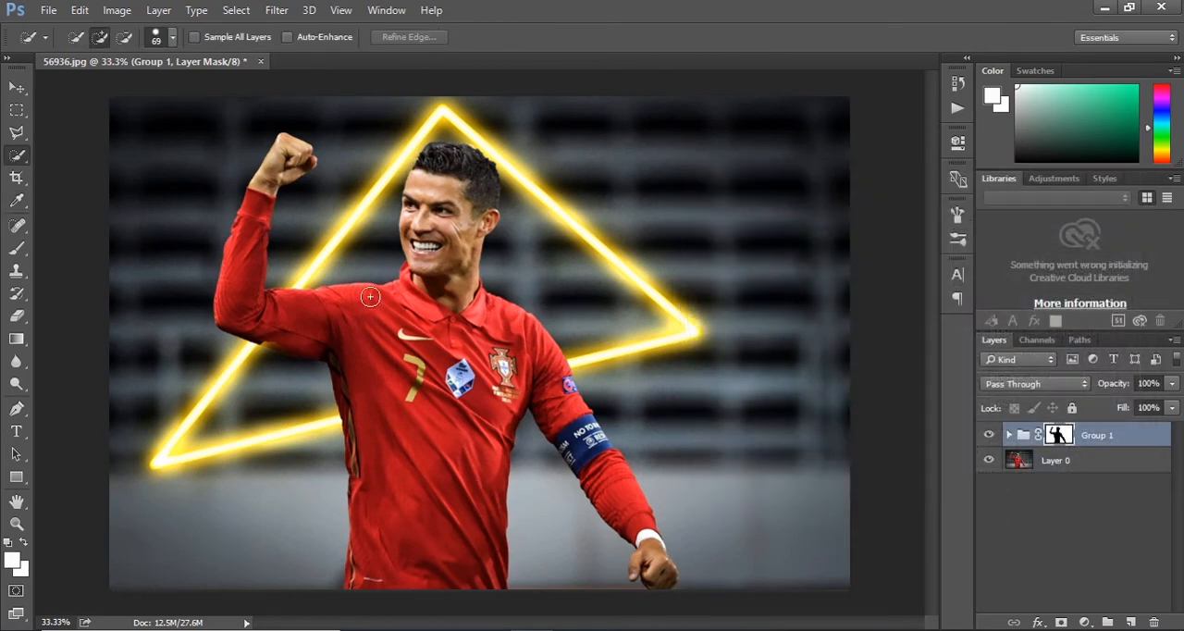
Paint white with the Brush on Group 1's mask to reveal the triangle's lower side across the player's chest, and reset the default colours.
{"action": "key", "text": "b"}
{"action": "mouse_move", "coordinate": [336, 422]}
{"action": "left_mouse_down"}
{"action": "mouse_move", "coordinate": [433, 387]}
{"action": "mouse_move", "coordinate": [323, 425]}
{"action": "mouse_move", "coordinate": [413, 414]}
{"action": "mouse_move", "coordinate": [473, 381]}
{"action": "mouse_move", "coordinate": [331, 411]}
{"action": "mouse_move", "coordinate": [575, 419]}
{"action": "left_mouse_up"}
{"action": "key", "text": "d"}
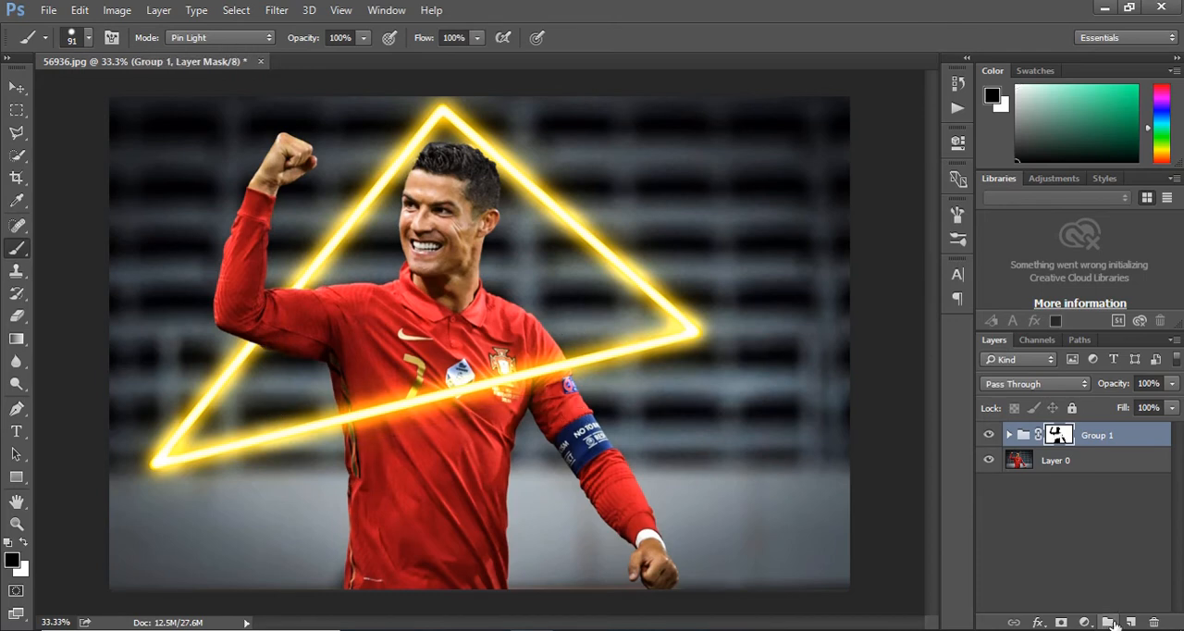
Create a new layer above Group 1 and soften the brush for painting the orange glow.
{"action": "left_click", "coordinate": [1129, 622]}
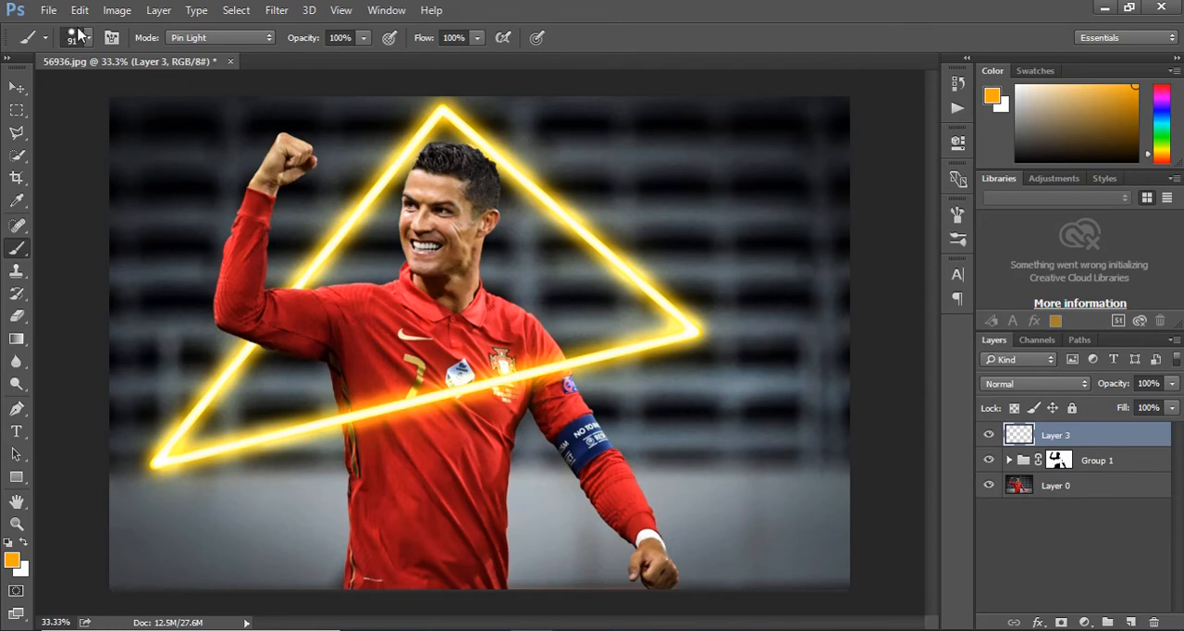
{"action": "left_click", "coordinate": [91, 40]}
{"action": "left_click_drag", "start_coordinate": [155, 136], "coordinate": [93, 136]}
{"action": "left_click", "coordinate": [91, 38]}
Set Layer 3 to the Linear Dodge (Add) blend mode at 6% opacity.
{"action": "left_click", "coordinate": [1073, 383]}
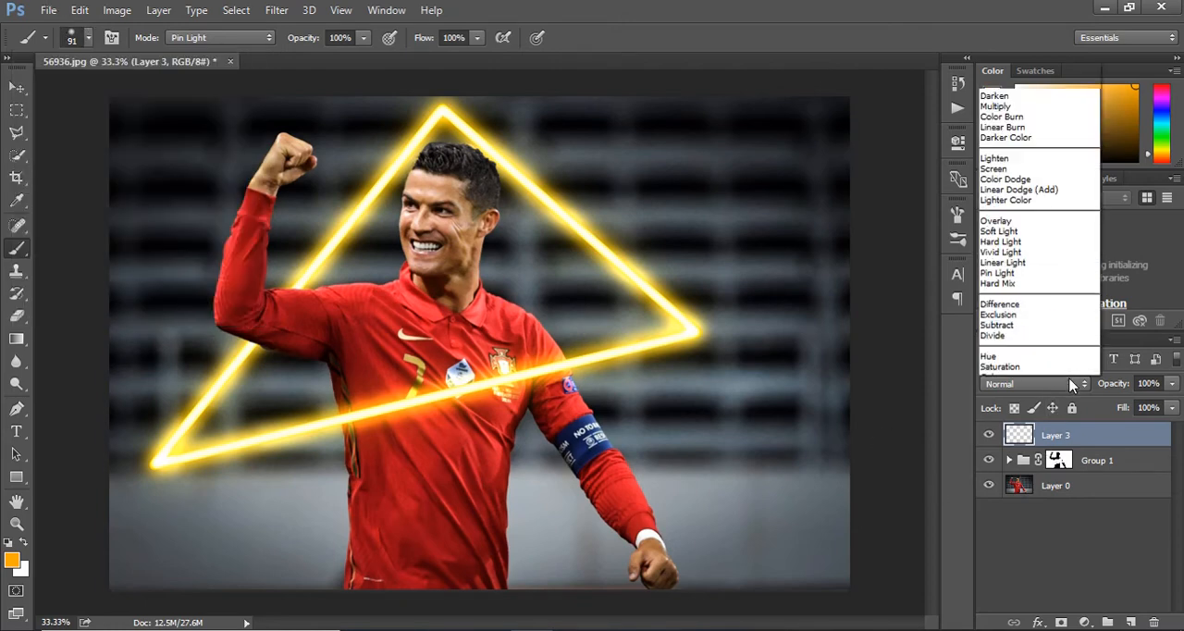
{"action": "left_click", "coordinate": [1064, 171]}
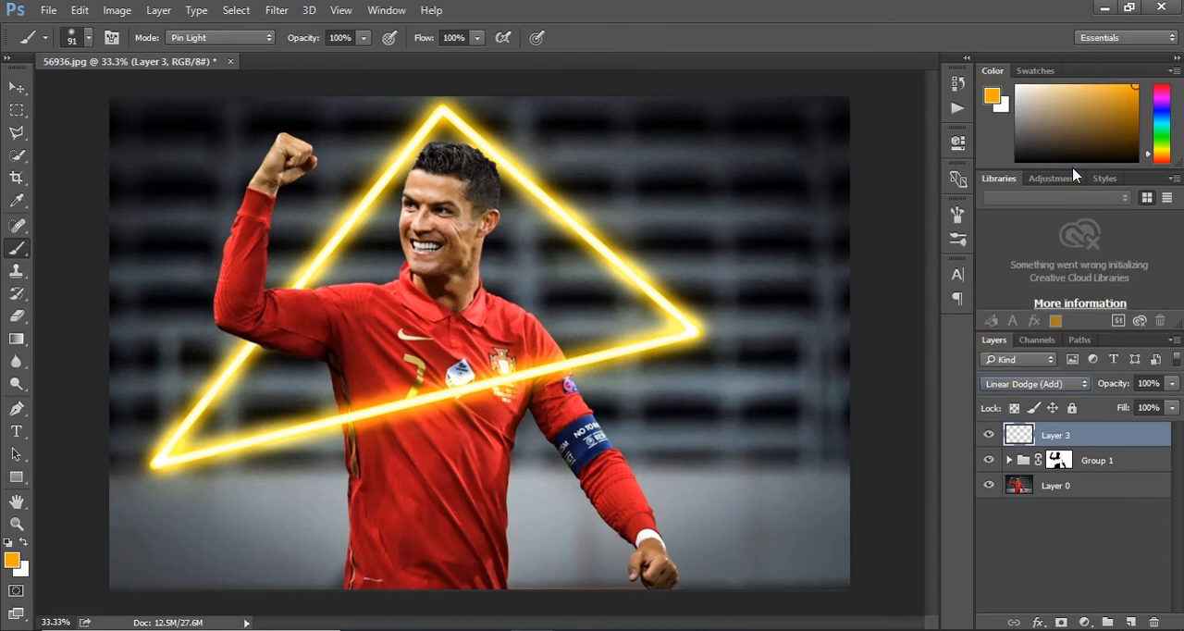
{"action": "left_click", "coordinate": [1172, 383]}
{"action": "left_click_drag", "start_coordinate": [1172, 408], "coordinate": [1159, 412]}
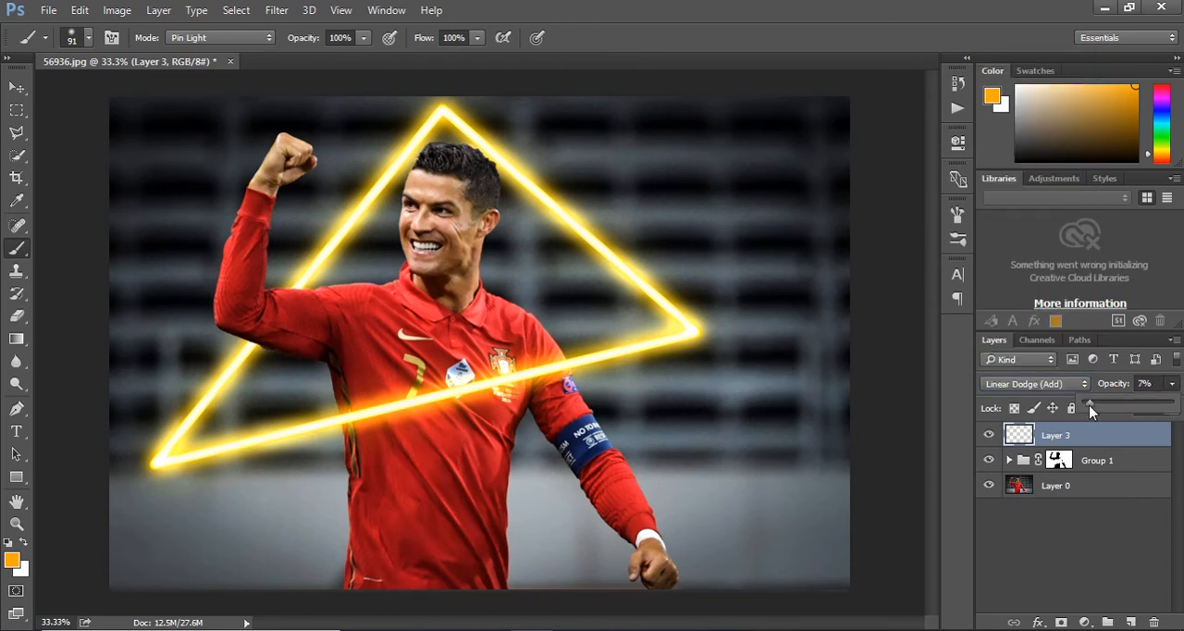
{"action": "left_click", "coordinate": [438, 147]}
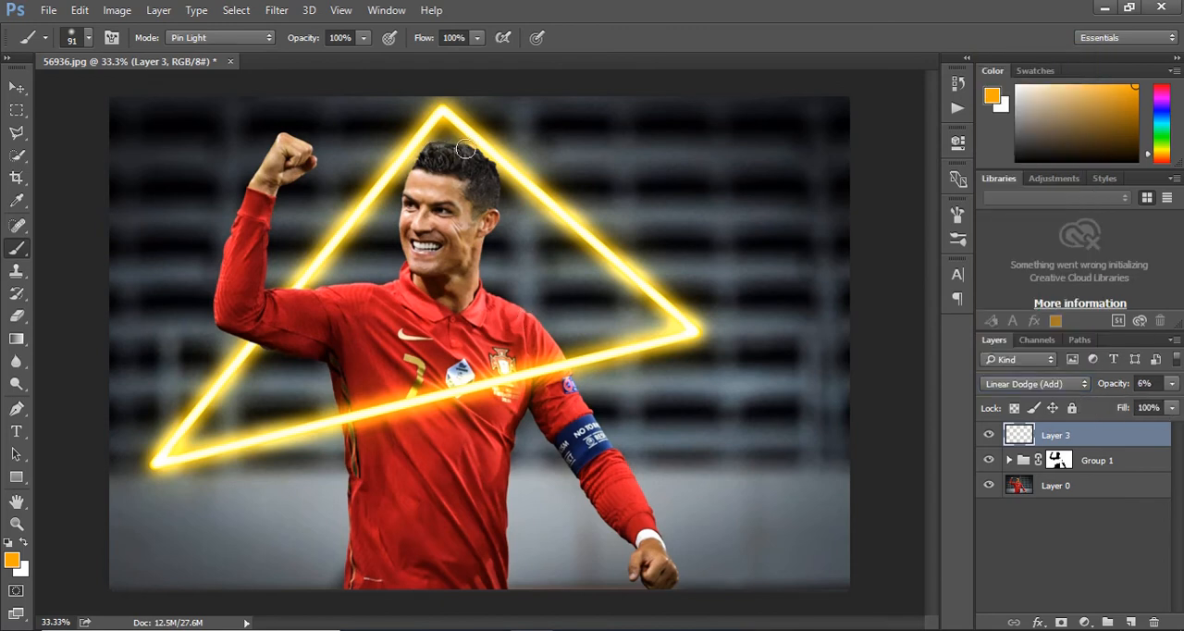
Paint orange glow on the player's hair and raised fist, setting Layer 3's opacity to 12%.
{"action": "mouse_move", "coordinate": [437, 151]}
{"action": "left_mouse_down"}
{"action": "mouse_move", "coordinate": [428, 145]}
{"action": "mouse_move", "coordinate": [456, 241]}
{"action": "mouse_move", "coordinate": [292, 334]}
{"action": "mouse_move", "coordinate": [292, 141]}
{"action": "left_mouse_up"}
{"action": "left_click", "coordinate": [1172, 383]}
{"action": "left_click", "coordinate": [1098, 409]}
{"action": "left_click", "coordinate": [491, 263]}
{"action": "mouse_move", "coordinate": [287, 182]}
{"action": "left_mouse_down"}
{"action": "mouse_move", "coordinate": [250, 196]}
{"action": "mouse_move", "coordinate": [302, 140]}
{"action": "left_mouse_up"}
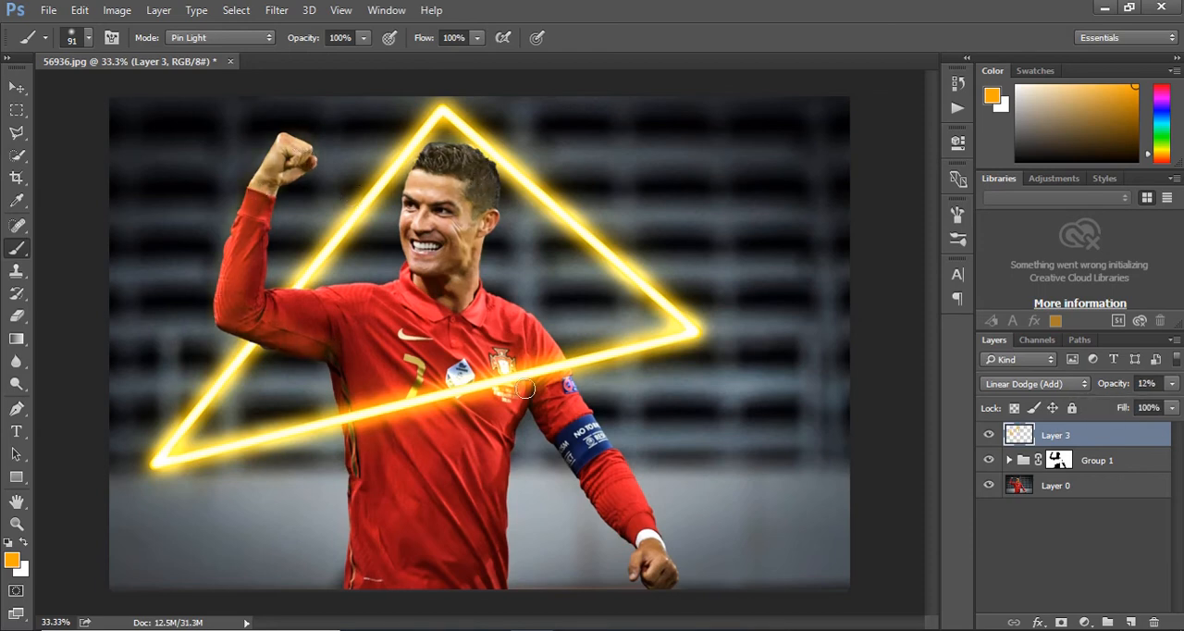
Brush orange glow over the player's shirt, shoulders, face and lowered arm on Layer 3, keeping the layer at 12% opacity.
{"action": "left_click_drag", "start_coordinate": [433, 378], "coordinate": [513, 439]}
{"action": "left_click_drag", "start_coordinate": [414, 415], "coordinate": [457, 525]}
{"action": "left_click_drag", "start_coordinate": [533, 397], "coordinate": [621, 513]}
{"action": "left_click_drag", "start_coordinate": [527, 339], "coordinate": [466, 272]}
{"action": "mouse_move", "coordinate": [407, 209]}
{"action": "left_mouse_down"}
{"action": "mouse_move", "coordinate": [423, 281]}
{"action": "mouse_move", "coordinate": [281, 309]}
{"action": "mouse_move", "coordinate": [351, 452]}
{"action": "mouse_move", "coordinate": [351, 431]}
{"action": "left_mouse_up"}
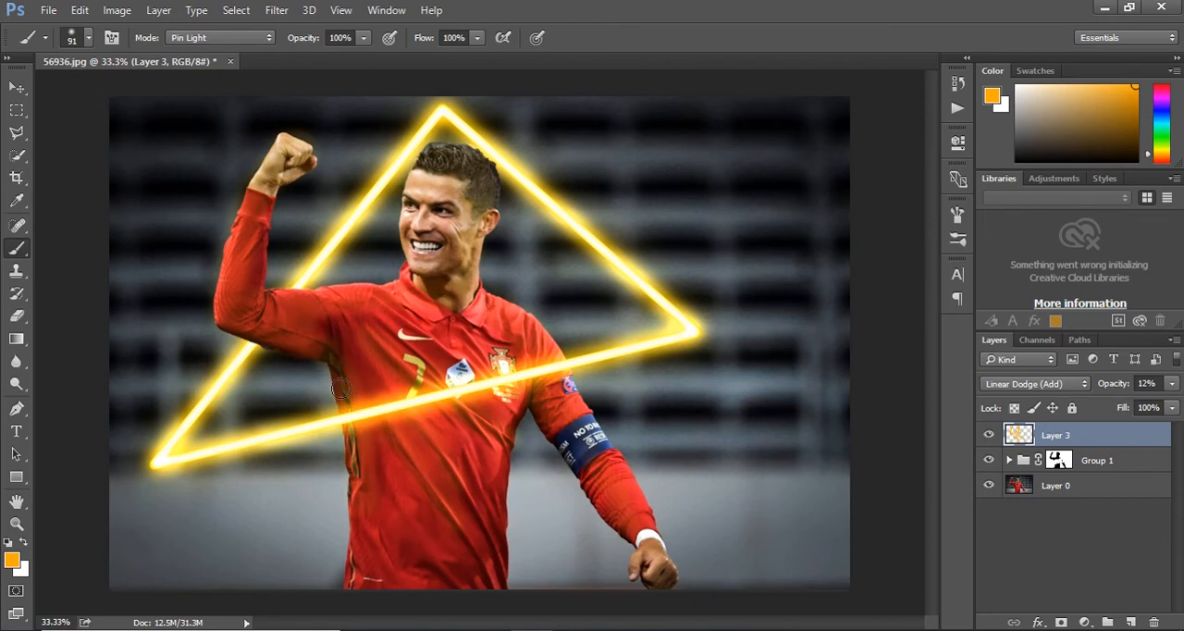
{"action": "left_click", "coordinate": [1172, 383]}
{"action": "left_click_drag", "start_coordinate": [1101, 406], "coordinate": [1107, 410]}
Add a Color Balance adjustment directly above Layer 0 and tune its sliders to warm the photo by reducing the blue tint.
{"action": "left_click", "coordinate": [1029, 491]}
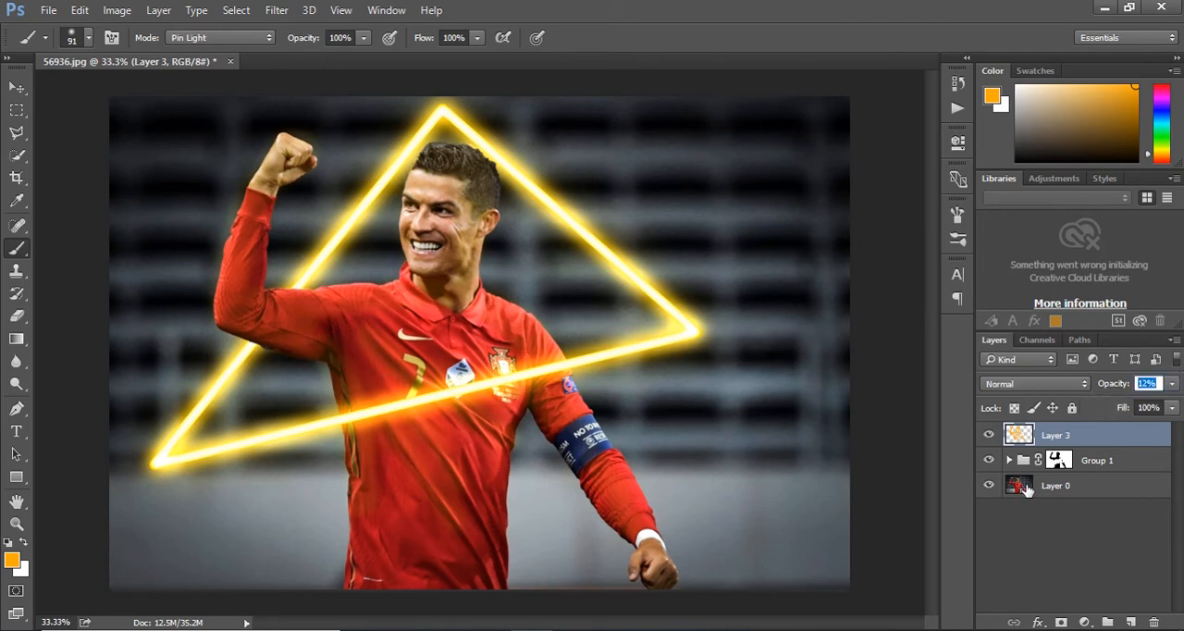
{"action": "left_click", "coordinate": [1086, 620]}
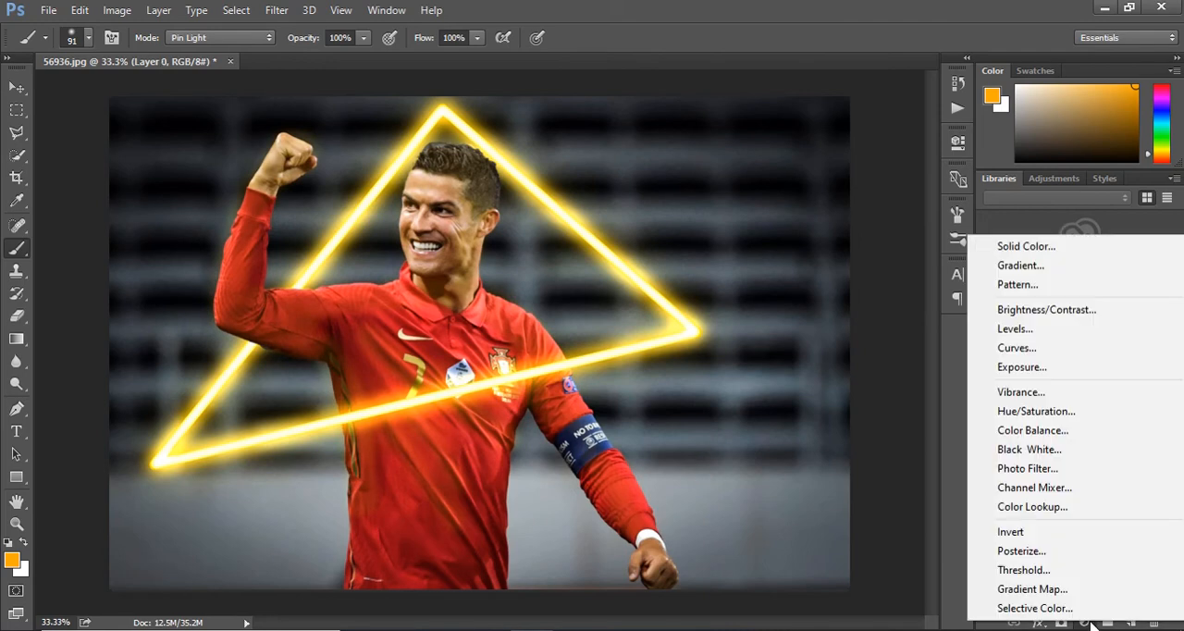
{"action": "left_click", "coordinate": [1044, 437]}
{"action": "left_click_drag", "start_coordinate": [787, 223], "coordinate": [791, 224]}
{"action": "left_click_drag", "start_coordinate": [787, 253], "coordinate": [771, 257]}
{"action": "left_click_drag", "start_coordinate": [788, 283], "coordinate": [790, 252]}
{"action": "left_click_drag", "start_coordinate": [791, 223], "coordinate": [763, 281]}
{"action": "left_click_drag", "start_coordinate": [773, 224], "coordinate": [787, 225]}
Add a Curves adjustment directly above Layer 0 and pull the RGB curve down at two points to darken the photo.
{"action": "left_click", "coordinate": [1054, 511]}
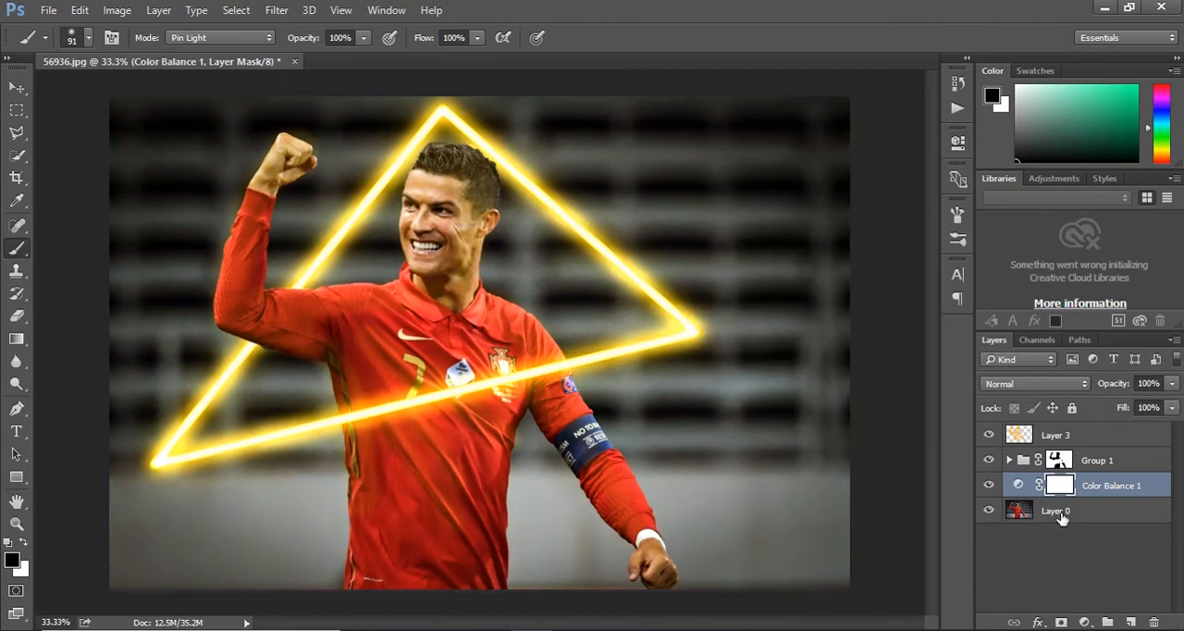
{"action": "left_click", "coordinate": [1086, 620]}
{"action": "left_click", "coordinate": [1053, 336]}
{"action": "left_click_drag", "start_coordinate": [779, 352], "coordinate": [786, 367]}
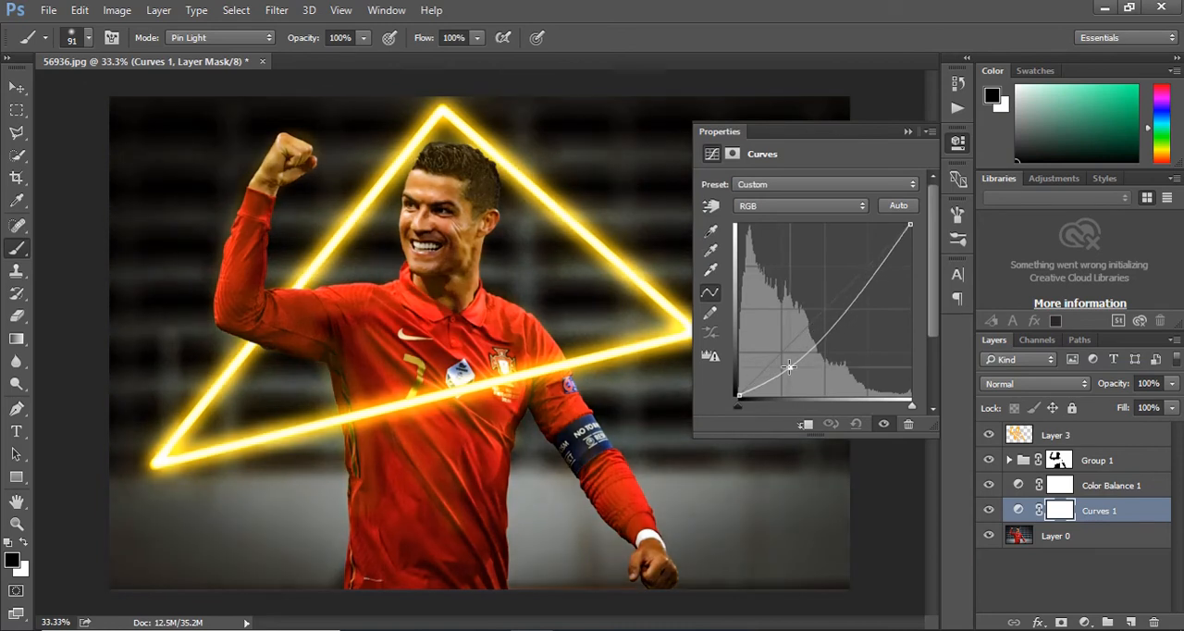
{"action": "mouse_move", "coordinate": [853, 309]}
{"action": "left_mouse_down"}
{"action": "mouse_move", "coordinate": [850, 231]}
{"action": "mouse_move", "coordinate": [860, 294]}
{"action": "left_mouse_up"}
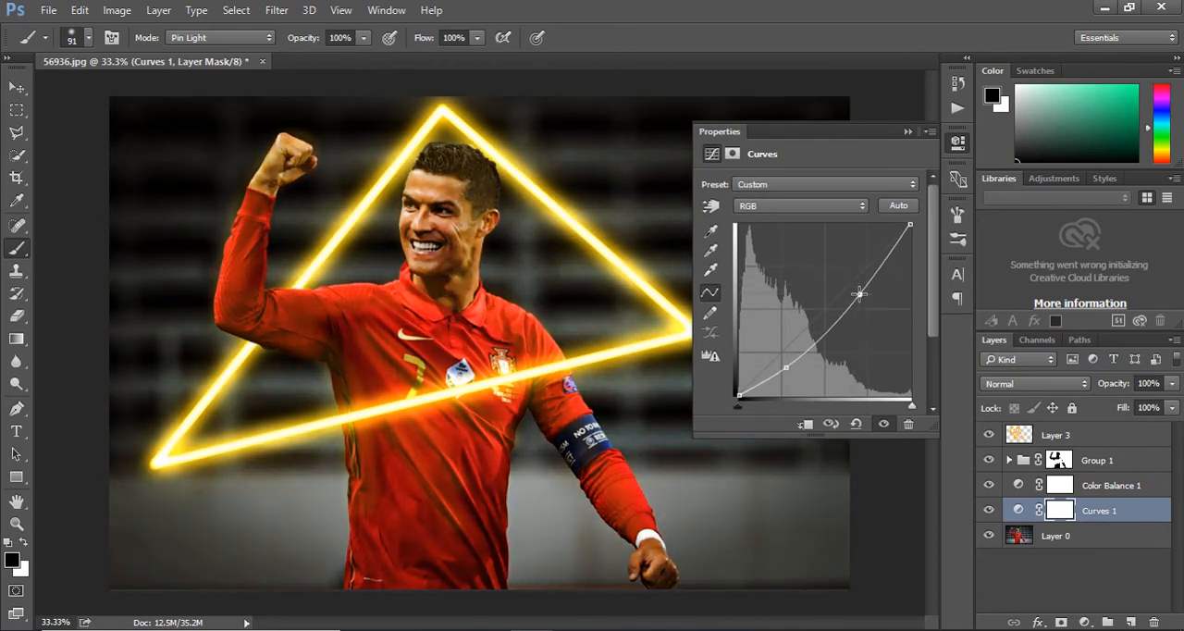
{"action": "left_click", "coordinate": [908, 132]}
Select Layer 3 and choose a slightly lighter orange foreground colour for painting more glow.
{"action": "left_click", "coordinate": [1004, 432]}
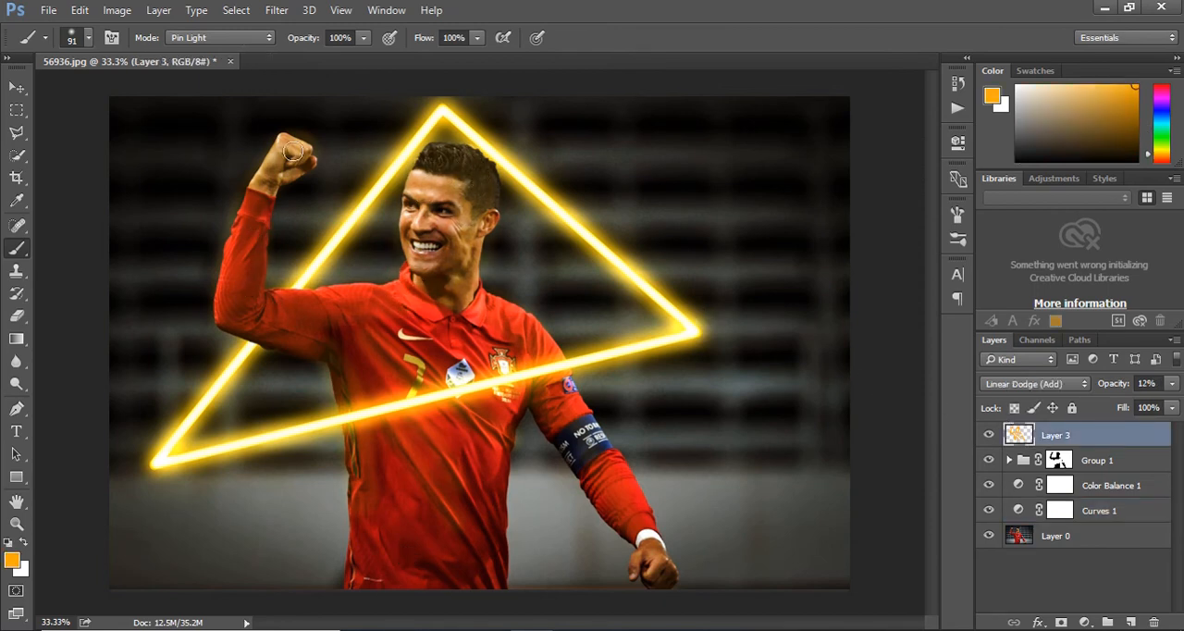
{"action": "left_click", "coordinate": [1116, 85]}
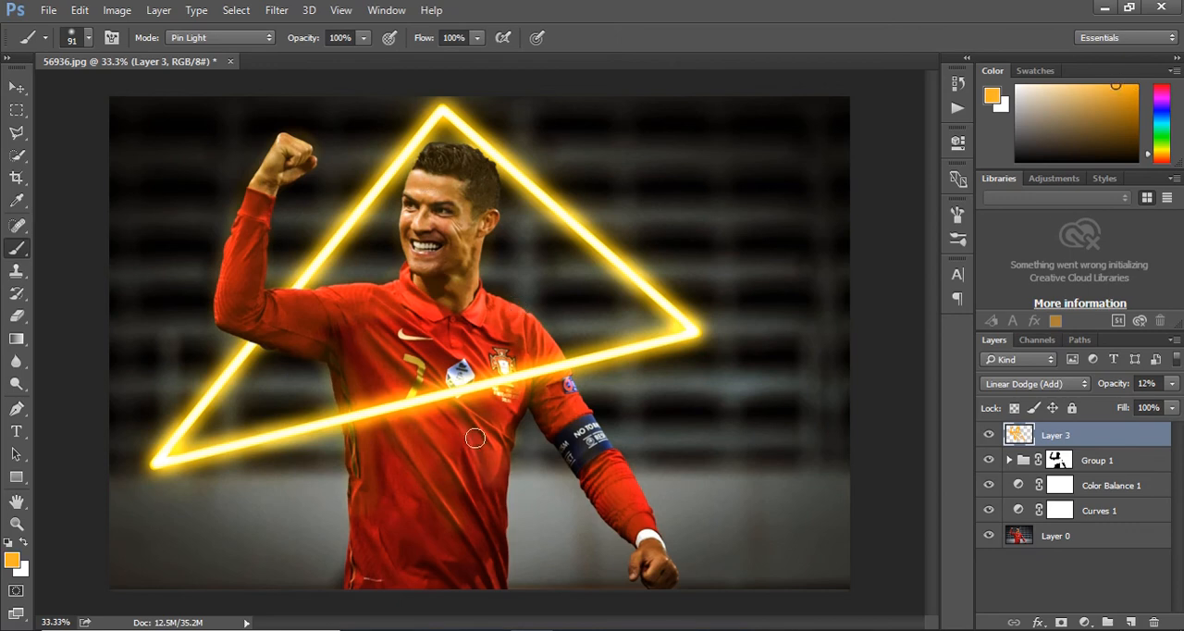